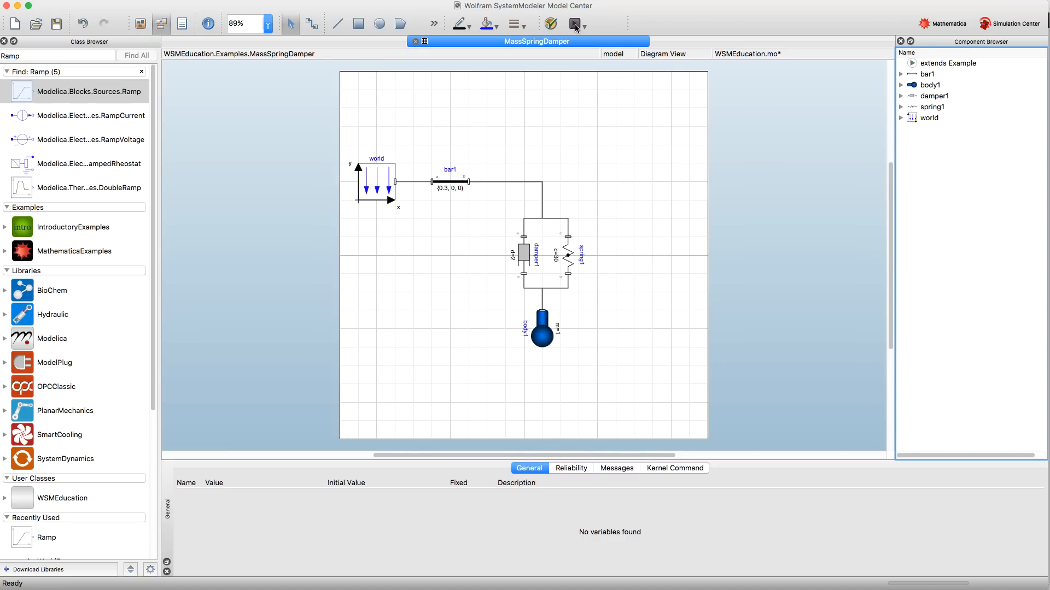
- Simulate the MassSpringDamper model and plot body1's vertical position variable r_0[2] in Simulation Center
{"action": "left_click", "coordinate": [575, 24]}
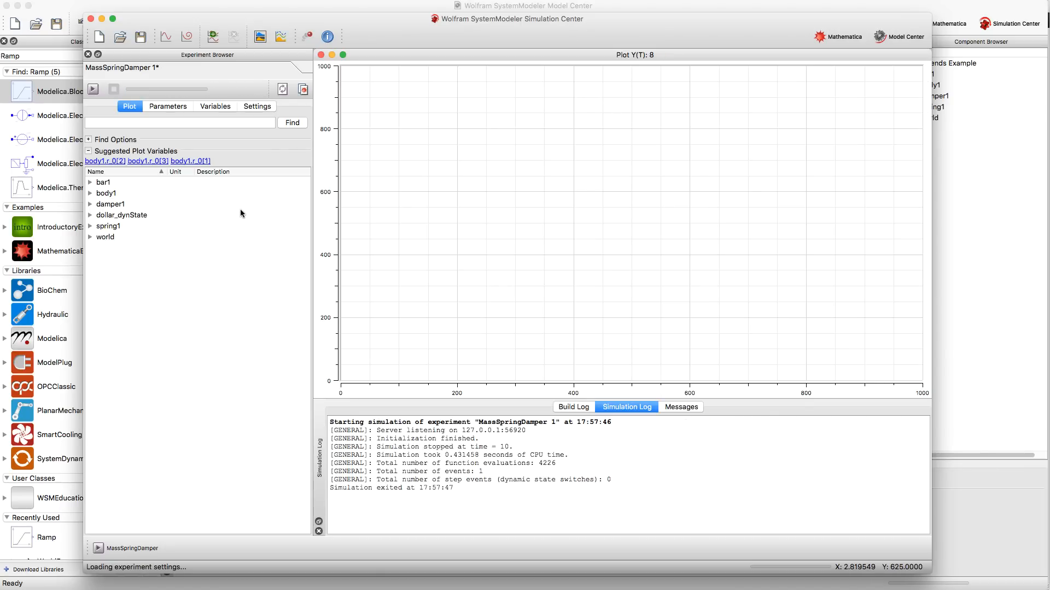
{"action": "left_click", "coordinate": [90, 194]}
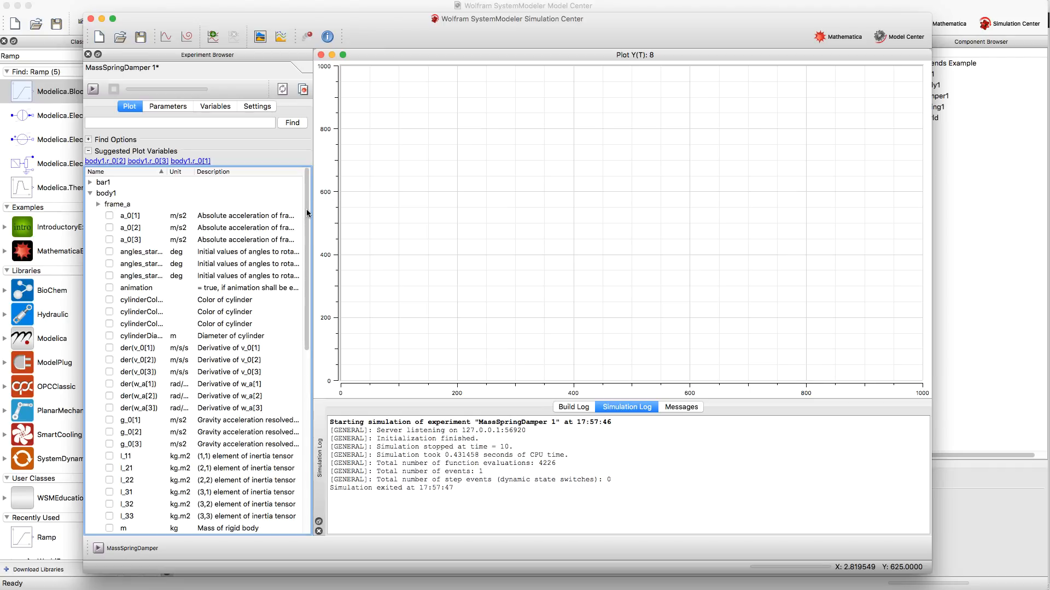
{"action": "left_click_drag", "start_coordinate": [307, 213], "coordinate": [306, 289]}
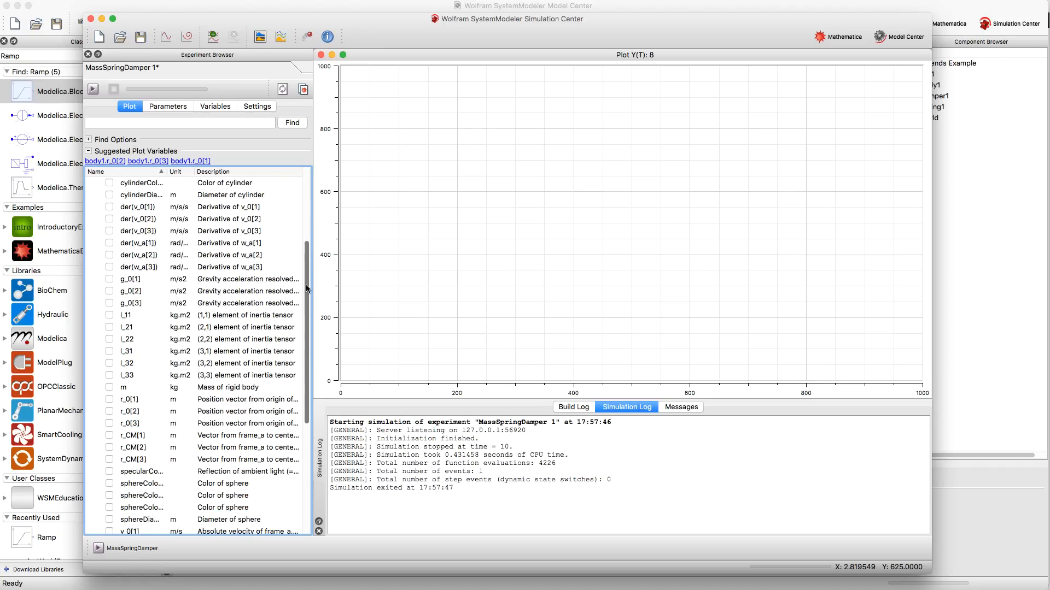
{"action": "left_click", "coordinate": [109, 413]}
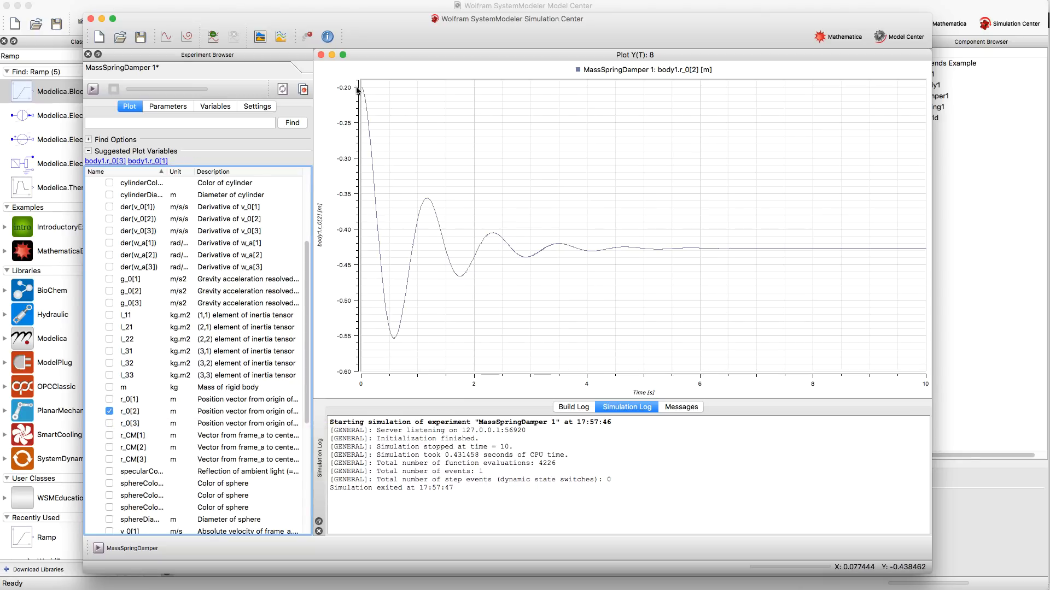
{"action": "mouse_move", "coordinate": [361, 85]}
{"action": "mouse_move", "coordinate": [394, 341]}
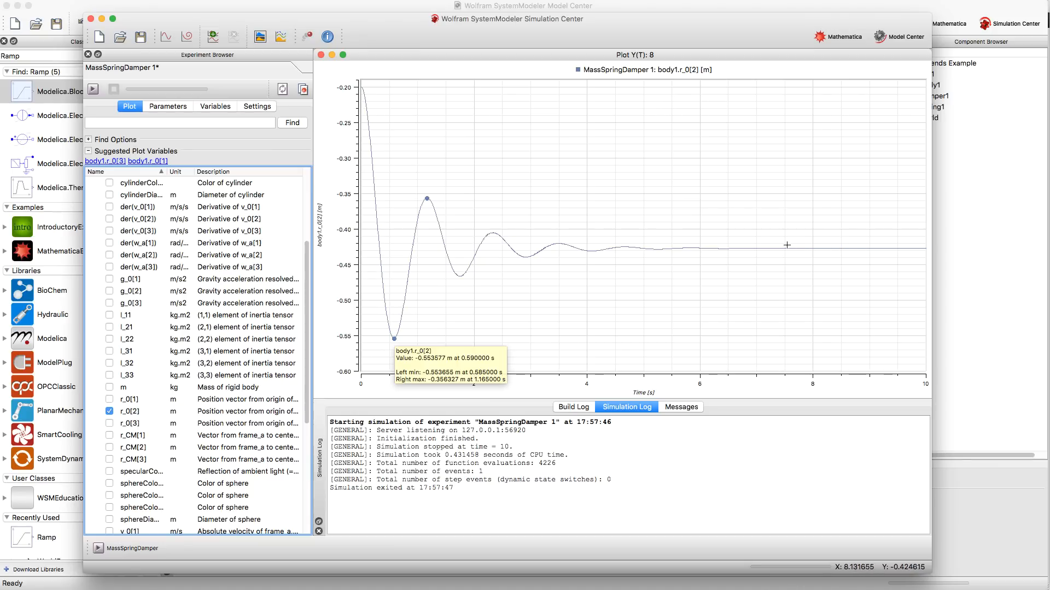
- Play the 3D animation of the MassSpringDamper simulation in an enlarged window and close it after stopping playback
{"action": "left_click", "coordinate": [304, 38]}
{"action": "left_click_drag", "start_coordinate": [445, 240], "coordinate": [342, 40]}
{"action": "left_click_drag", "start_coordinate": [542, 267], "coordinate": [890, 534]}
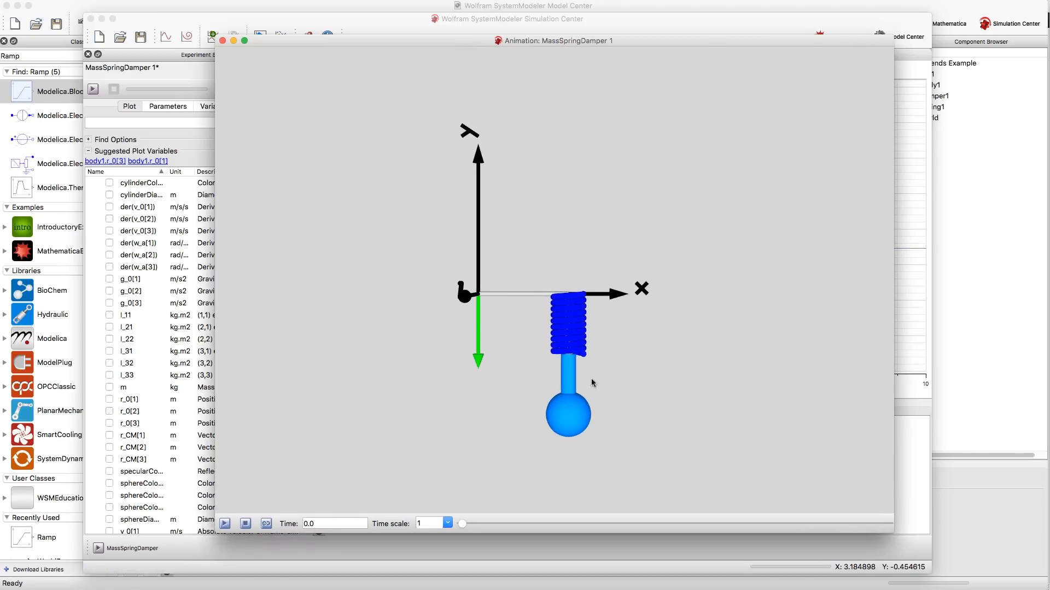
{"action": "left_click_drag", "start_coordinate": [592, 382], "coordinate": [530, 311]}
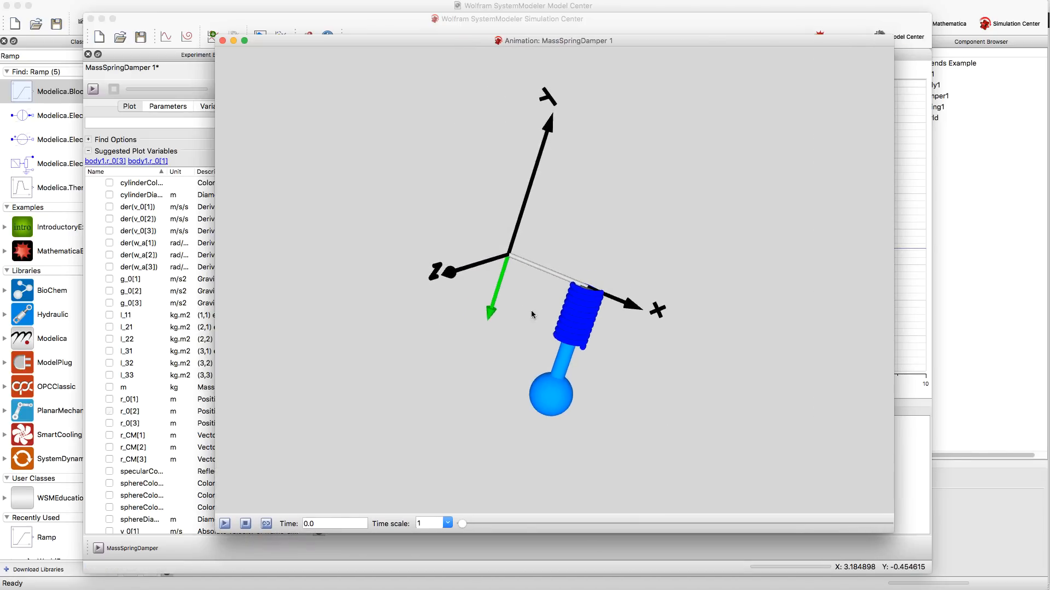
{"action": "scroll", "coordinate": [640, 358], "scroll_direction": "down", "scroll_amount": 5}
{"action": "left_click_drag", "start_coordinate": [640, 359], "coordinate": [355, 294]}
{"action": "left_click", "coordinate": [224, 523]}
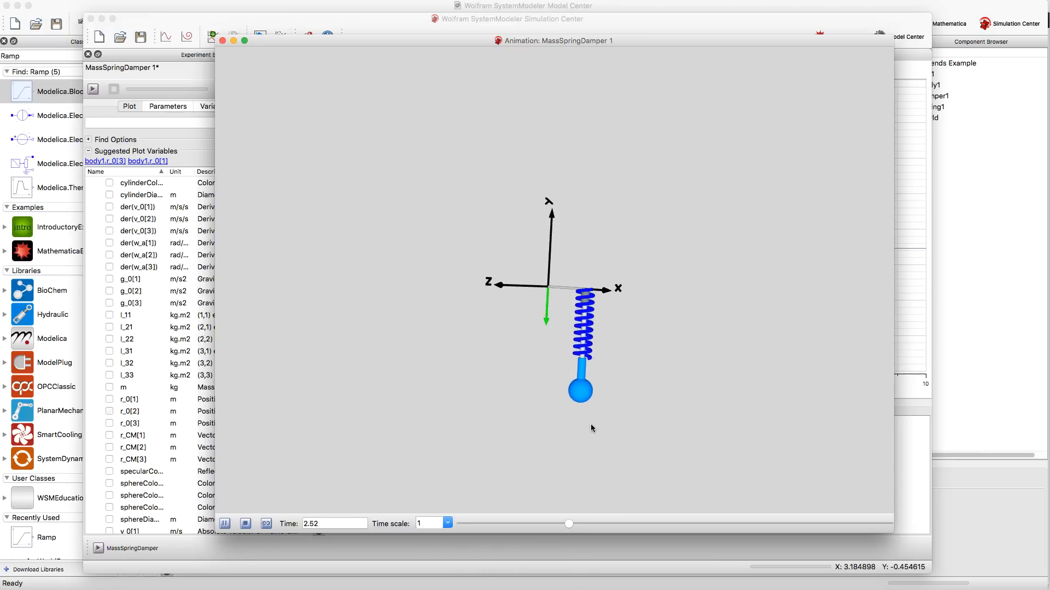
{"action": "left_click", "coordinate": [245, 524]}
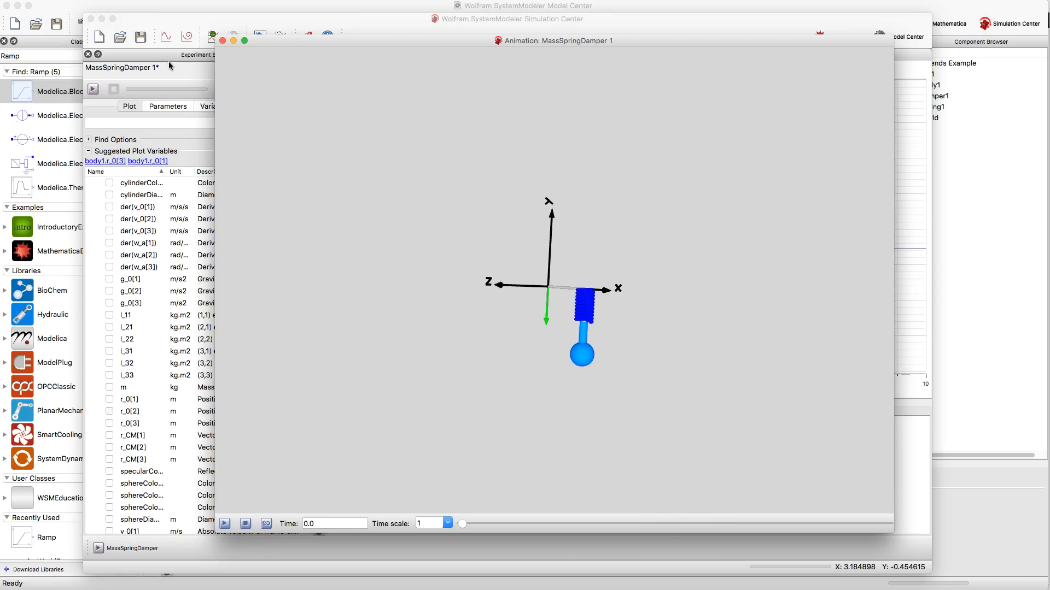
{"action": "left_click", "coordinate": [222, 41]}
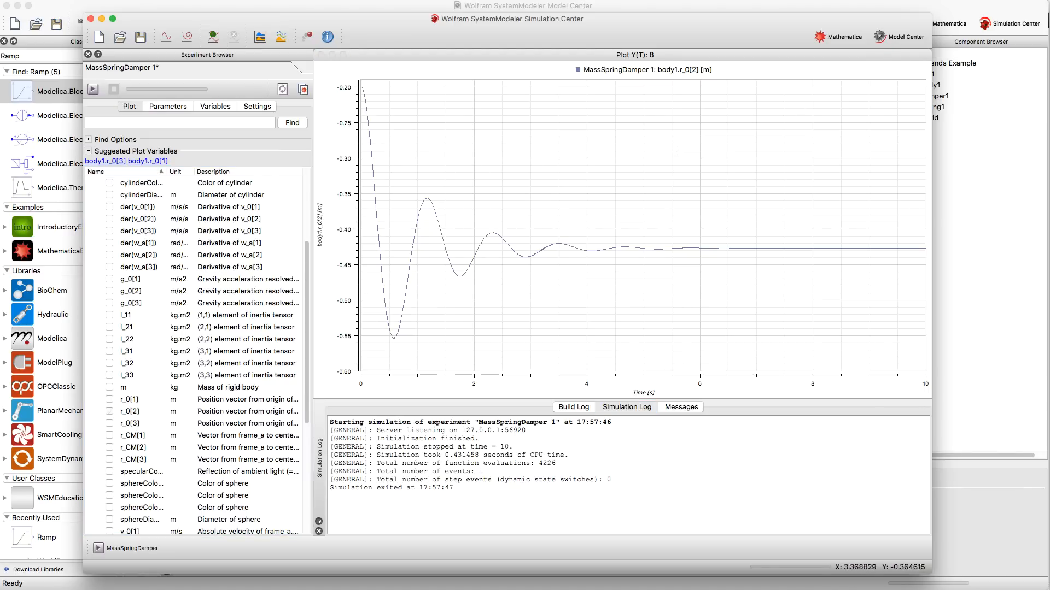
- In Model Center, place a Modelica MultiBody WorldForce component to the left of body1 and connect it to the body's upper frame
{"action": "left_click", "coordinate": [965, 9]}
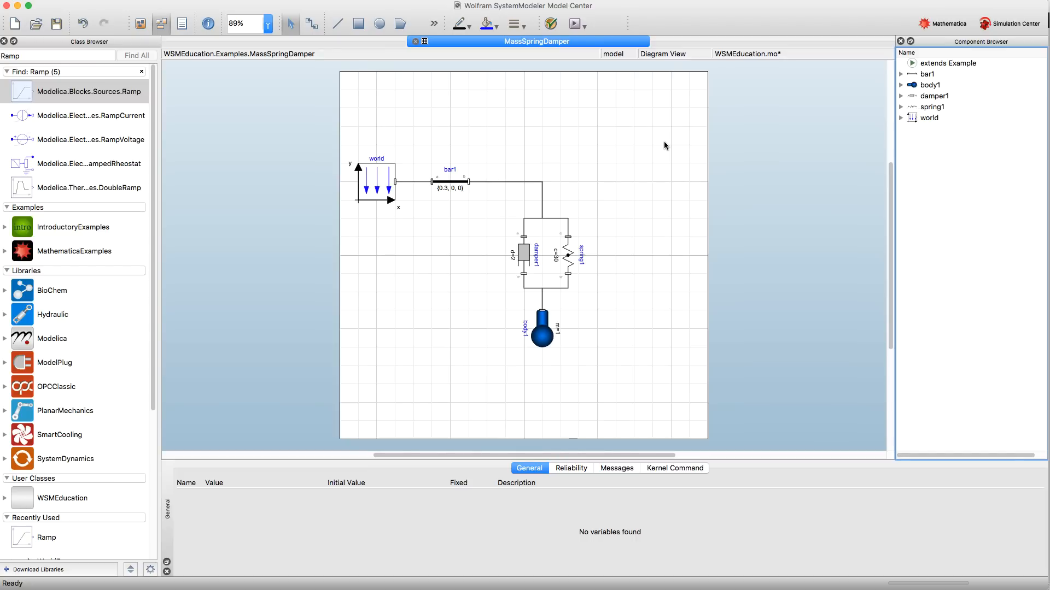
{"action": "left_click", "coordinate": [142, 71]}
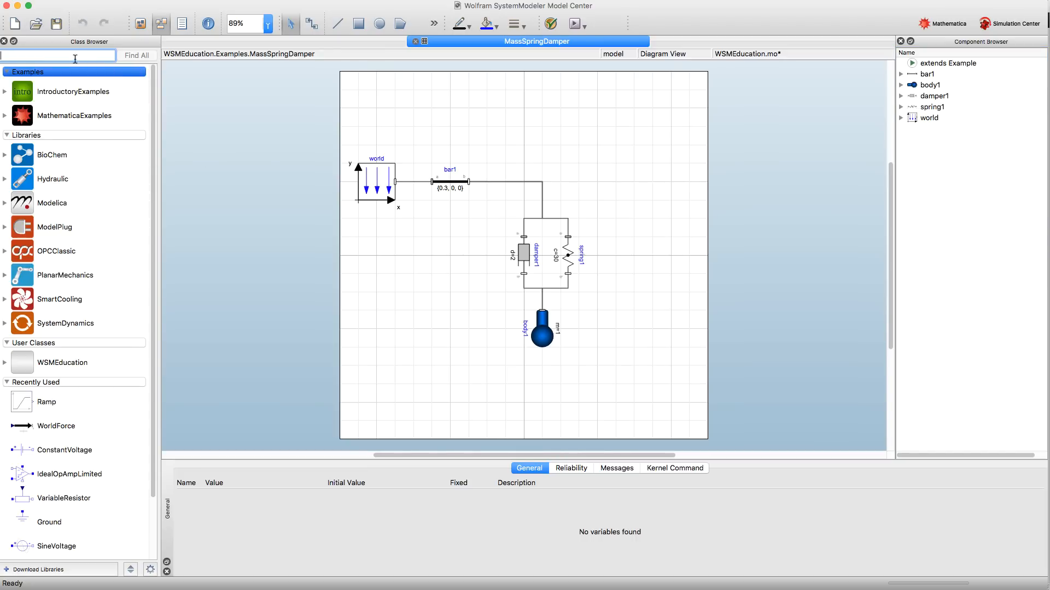
{"action": "type", "text": "Force"}
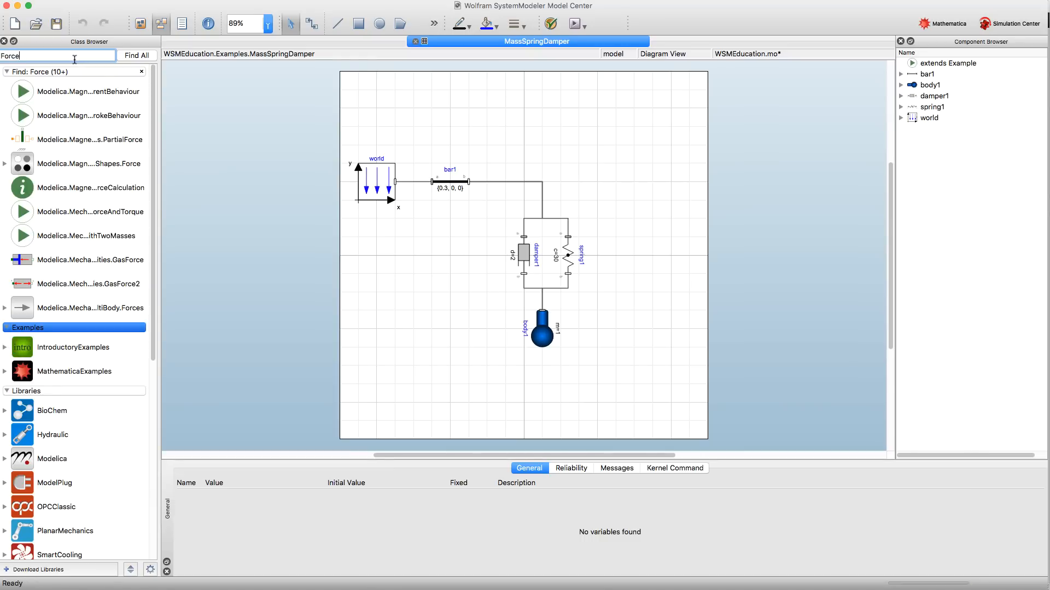
{"action": "type", "text": "World"}
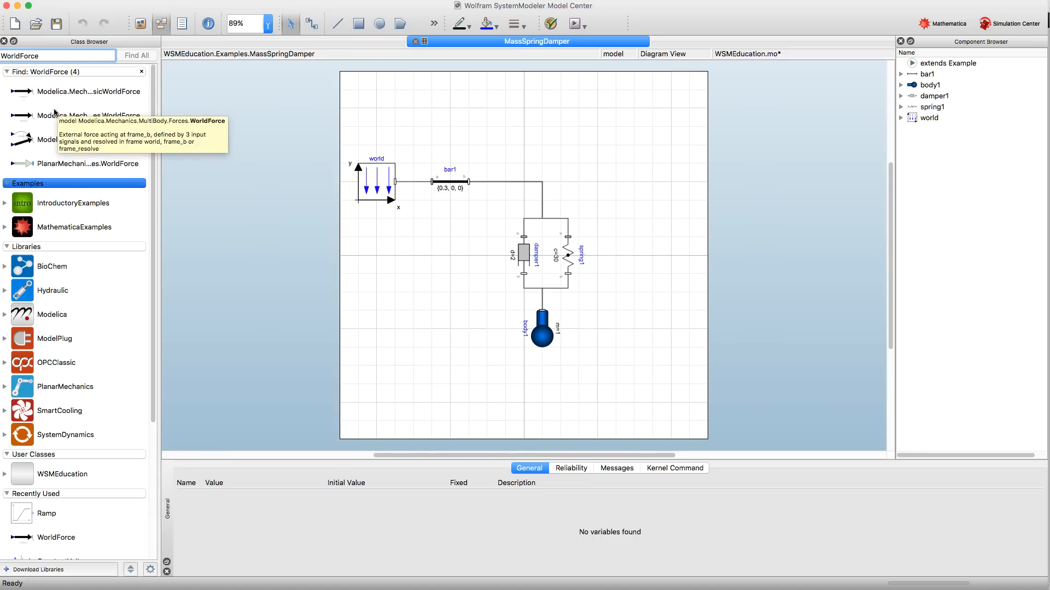
{"action": "left_click_drag", "start_coordinate": [57, 113], "coordinate": [543, 313]}
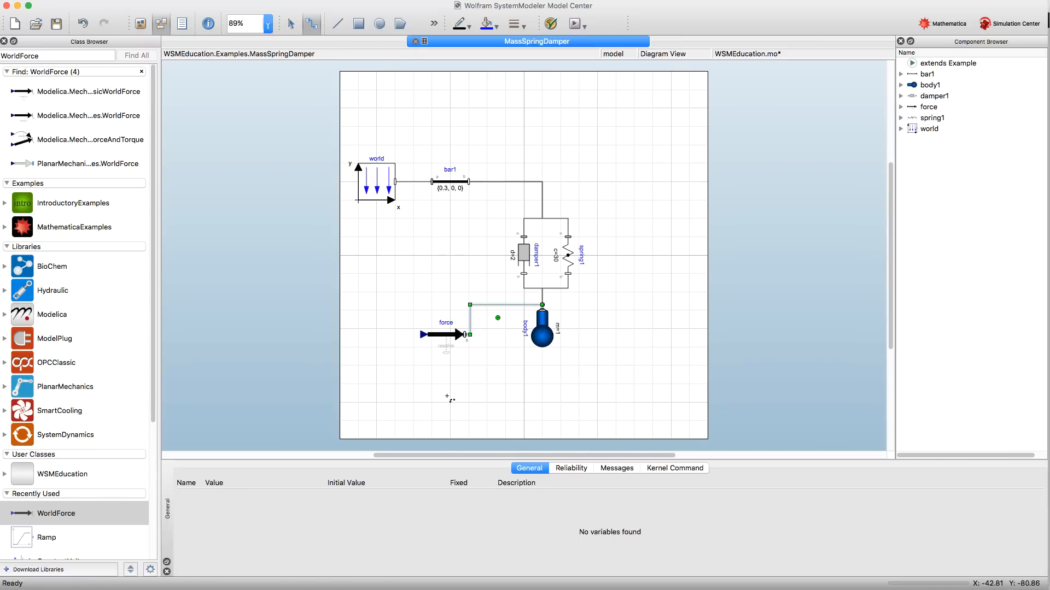
{"action": "left_click_drag", "start_coordinate": [430, 344], "coordinate": [428, 331]}
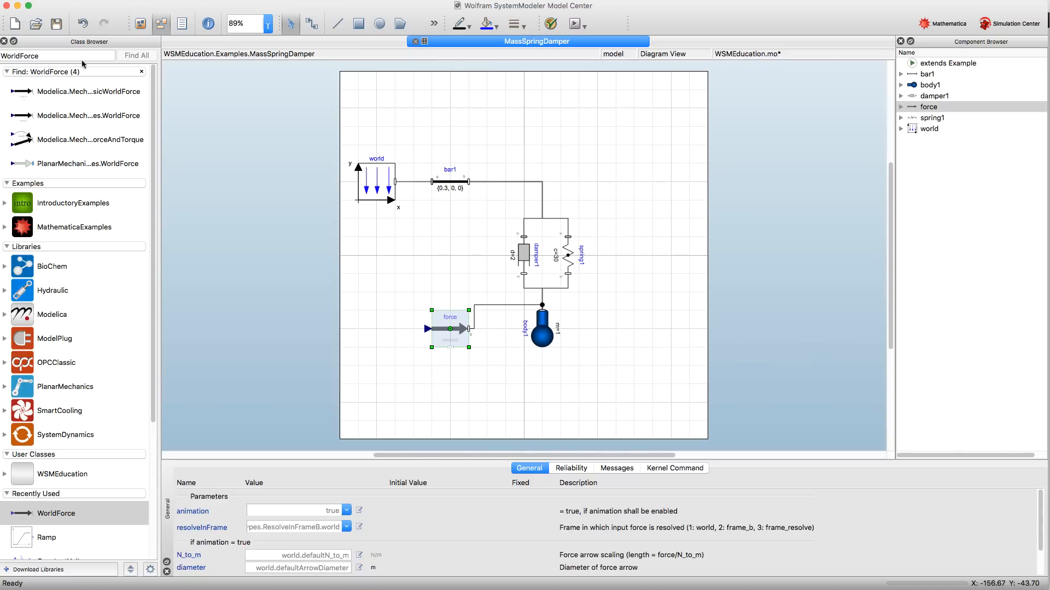
- Add a Modelica.Blocks.Sources.Ramp block to the diagram and duplicate it twice
{"action": "left_click", "coordinate": [141, 72]}
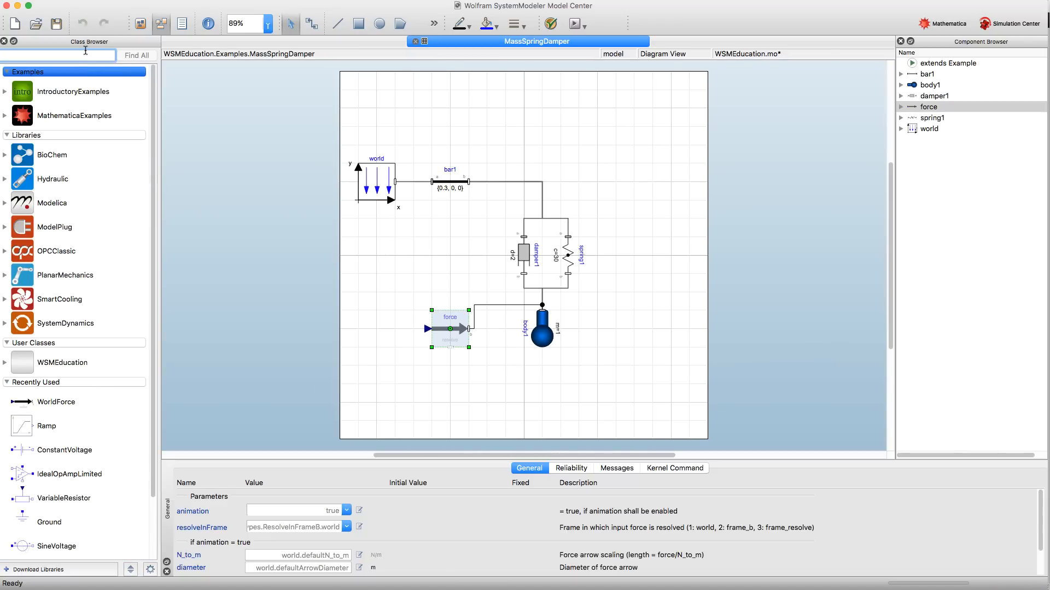
{"action": "type", "text": "Ramp"}
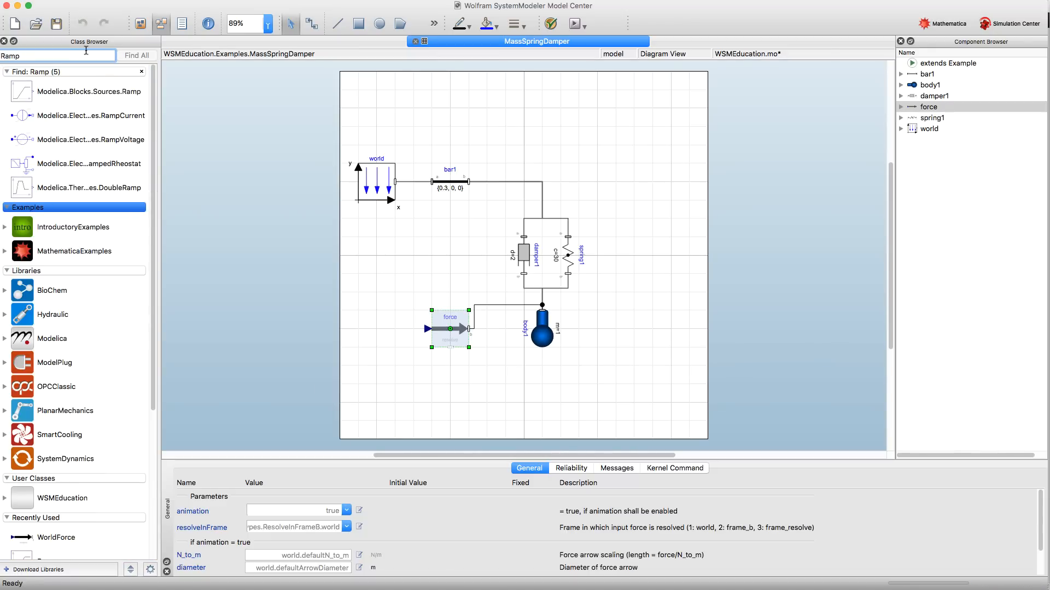
{"action": "left_click_drag", "start_coordinate": [75, 101], "coordinate": [381, 286]}
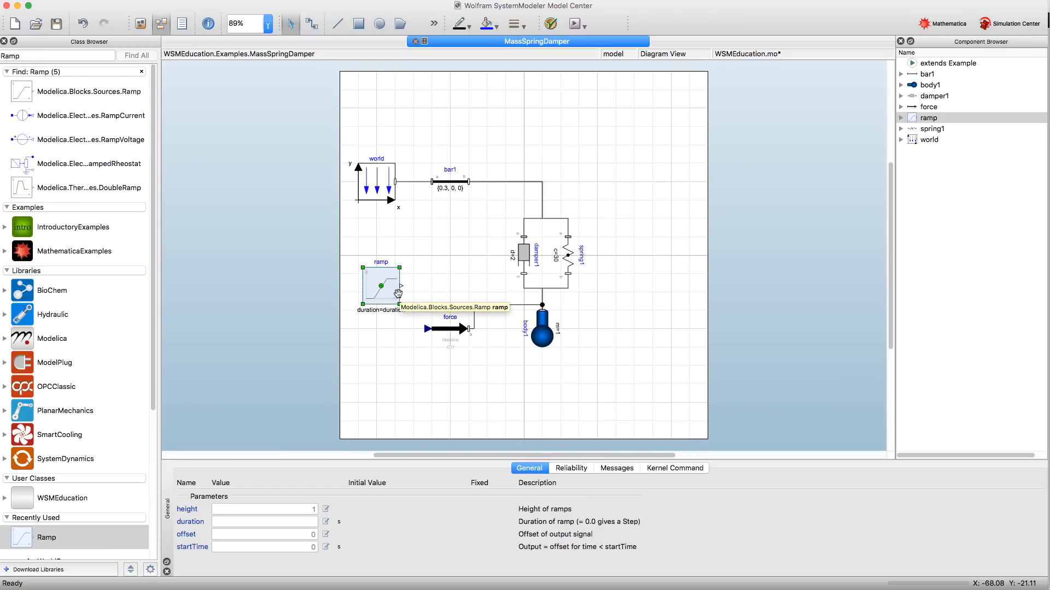
{"action": "key", "text": "super+d"}
{"action": "key", "text": "super+d"}
- Arrange the three ramp blocks in a vertical column to the left of the force component
{"action": "left_click", "coordinate": [423, 405]}
{"action": "left_click_drag", "start_coordinate": [415, 391], "coordinate": [371, 337]}
{"action": "left_click", "coordinate": [390, 310]}
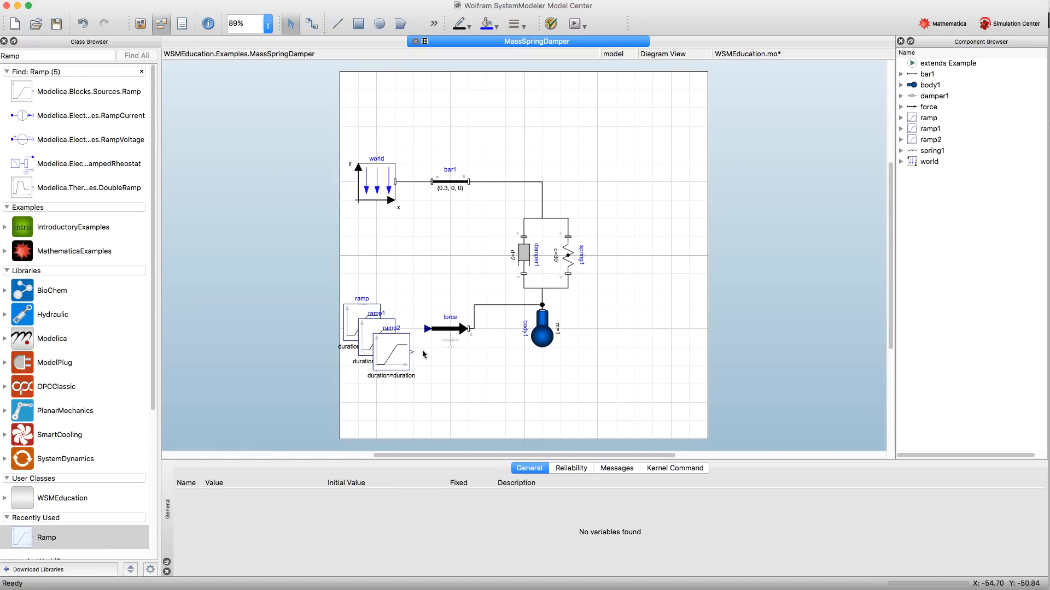
{"action": "left_click_drag", "start_coordinate": [380, 332], "coordinate": [358, 429]}
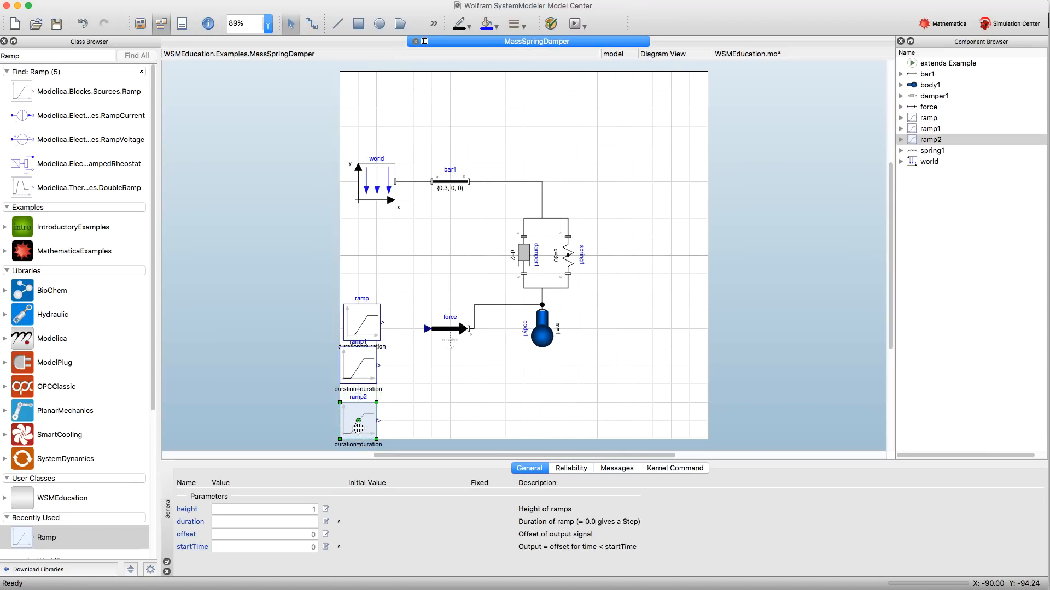
- Connect the outputs of ramp, ramp1 and ramp2 to the force component's array input
{"action": "left_click_drag", "start_coordinate": [382, 323], "coordinate": [427, 328]}
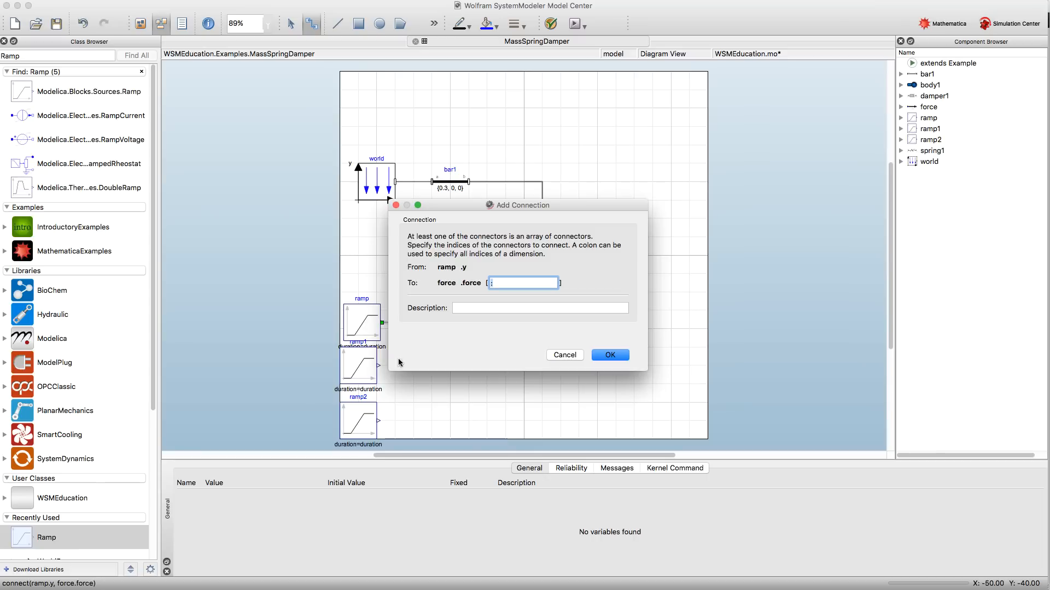
{"action": "key", "text": "Return"}
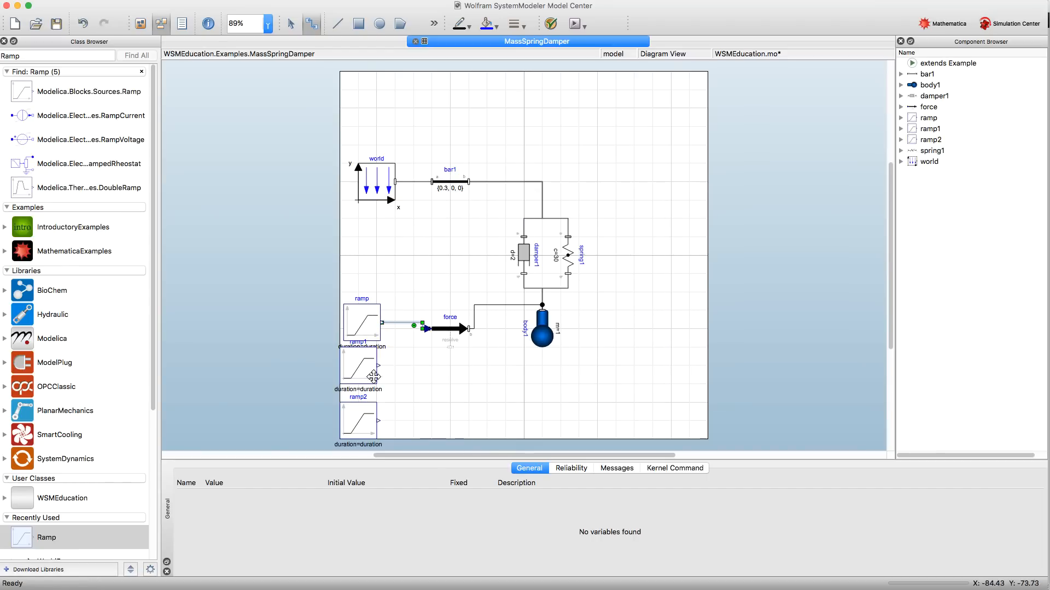
{"action": "left_click_drag", "start_coordinate": [379, 365], "coordinate": [427, 329]}
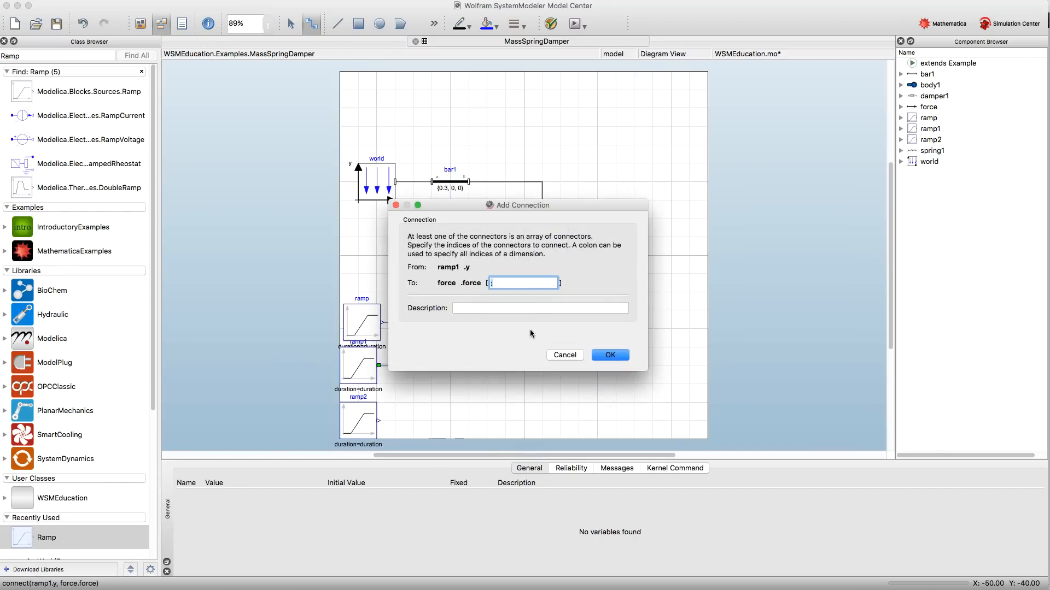
{"action": "key", "text": "Return"}
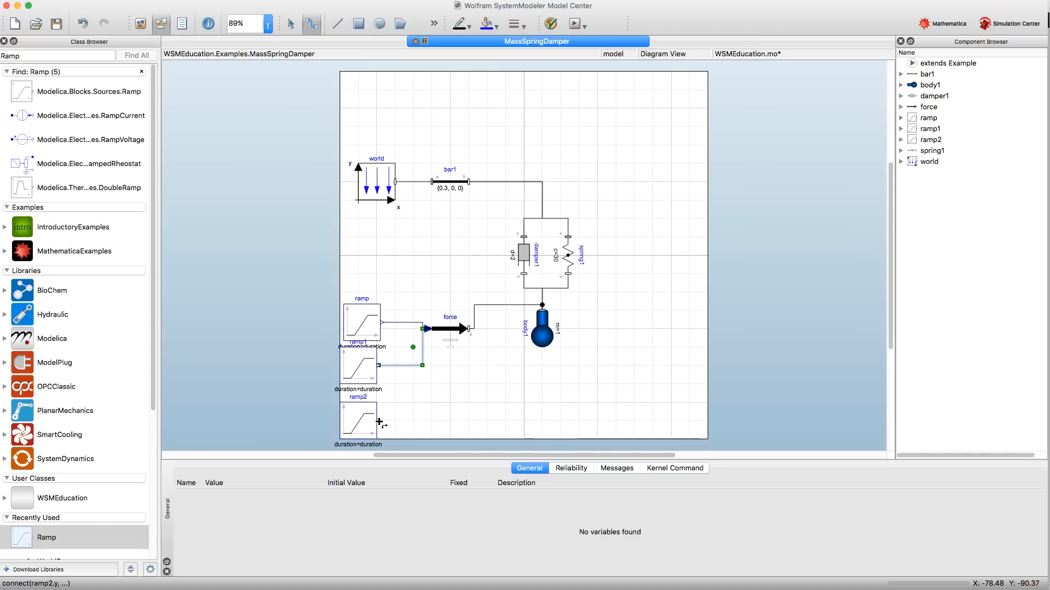
{"action": "left_click_drag", "start_coordinate": [379, 421], "coordinate": [427, 328]}
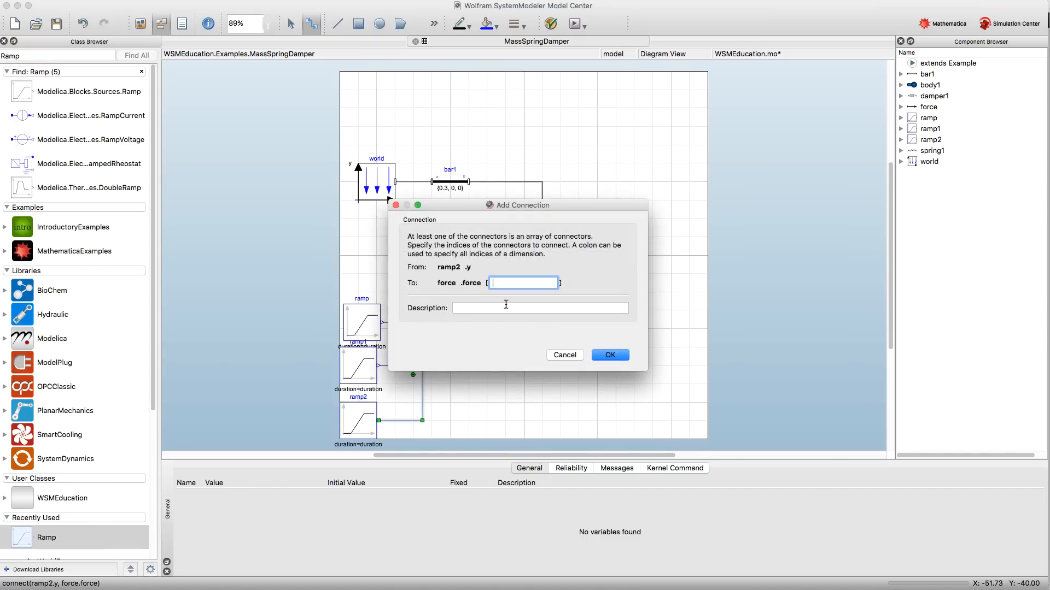
{"action": "key", "text": "Return"}
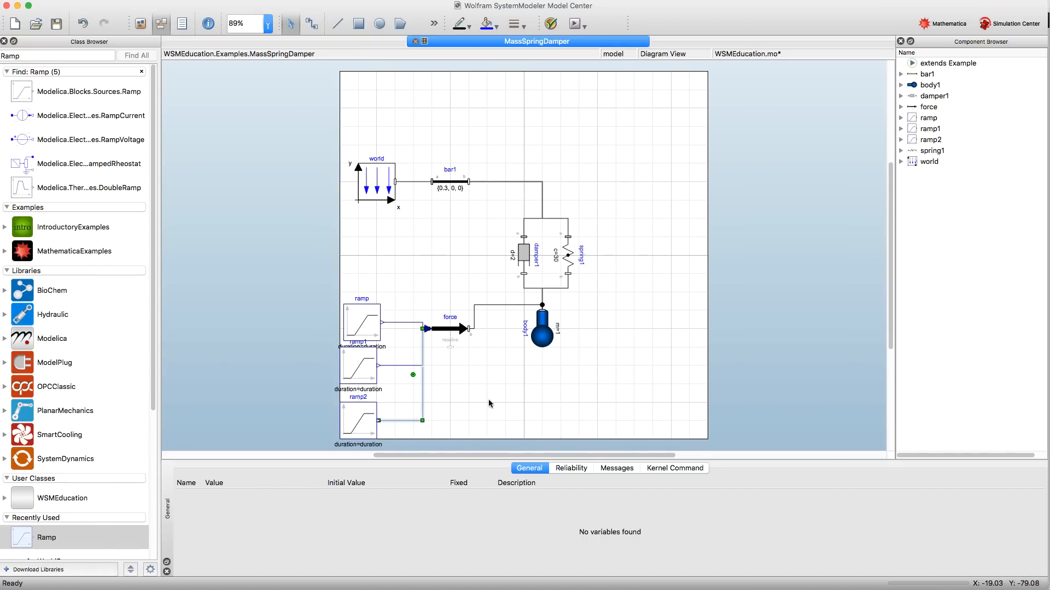
- Set the startTime of all three ramp blocks to 4 s
{"action": "left_click", "coordinate": [367, 325]}
{"action": "left_click", "coordinate": [365, 366], "text": "shift"}
{"action": "left_click", "coordinate": [365, 420], "text": "shift"}
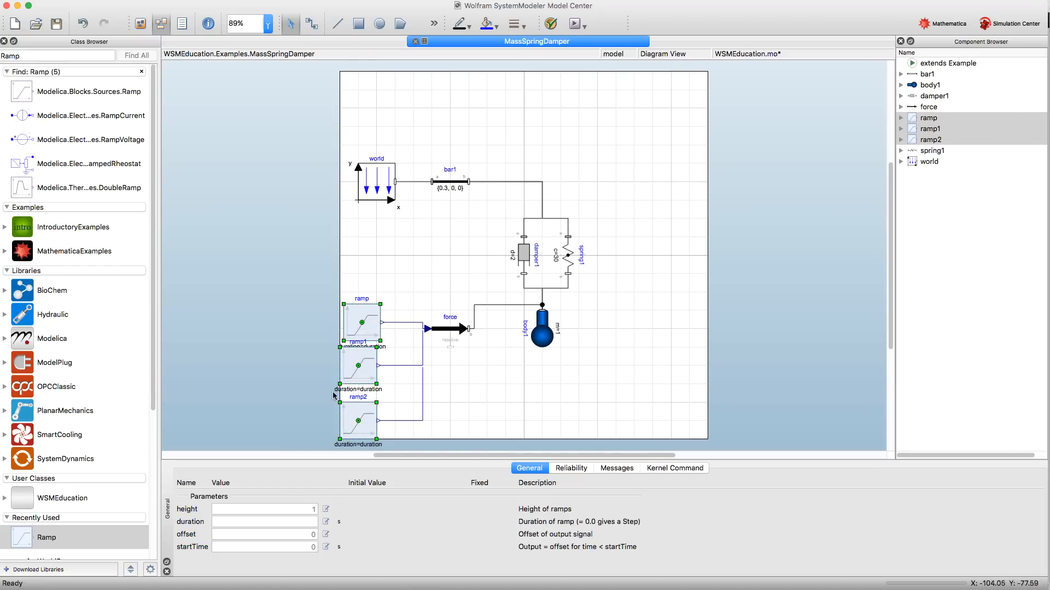
{"action": "left_click", "coordinate": [306, 548]}
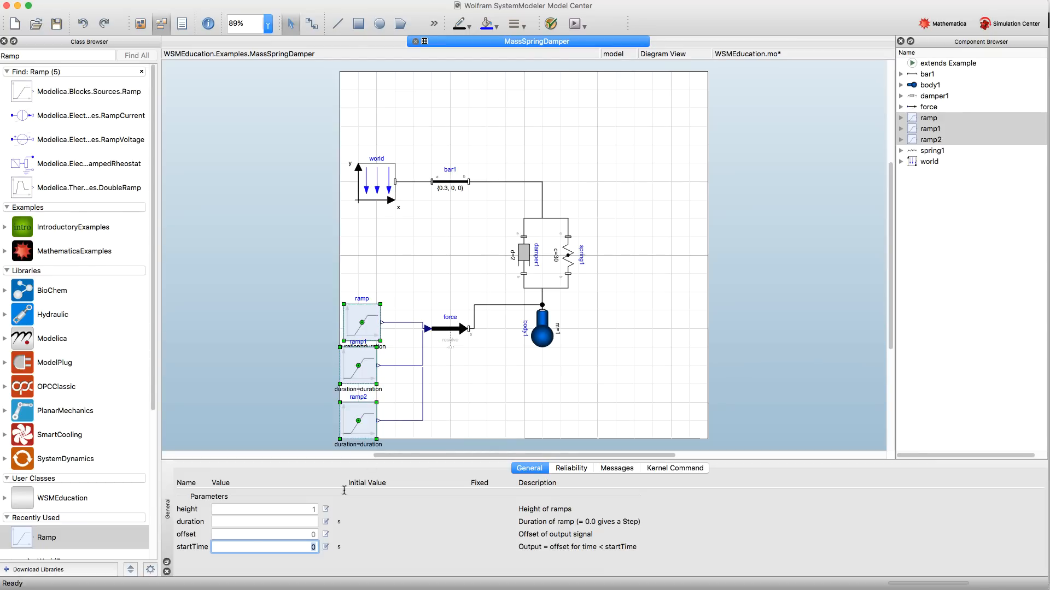
{"action": "type", "text": "4"}
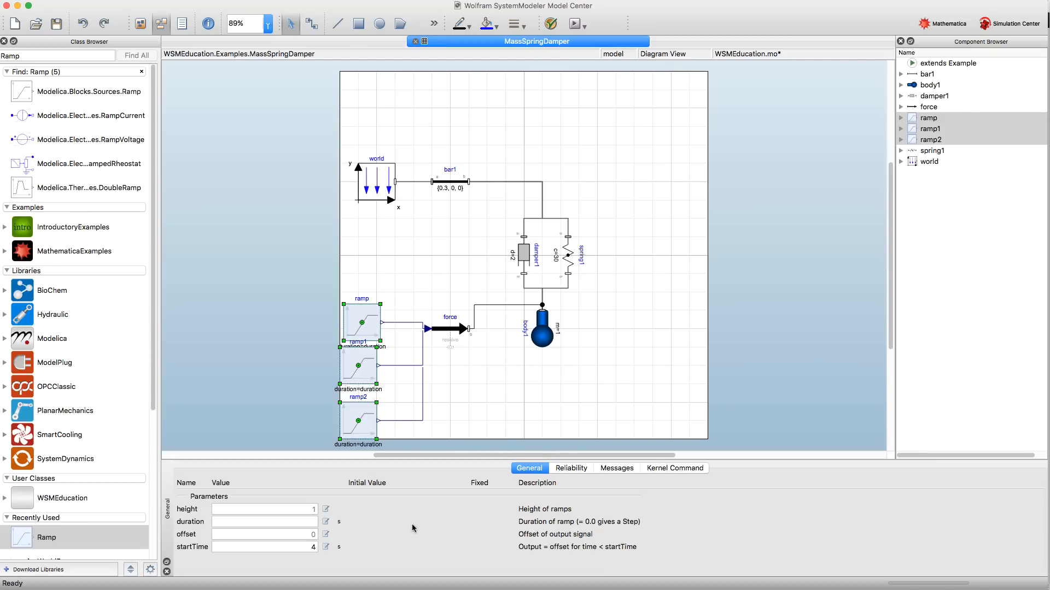
- Set the force component's arrow scaling N_to_m to 3
{"action": "left_click", "coordinate": [447, 343]}
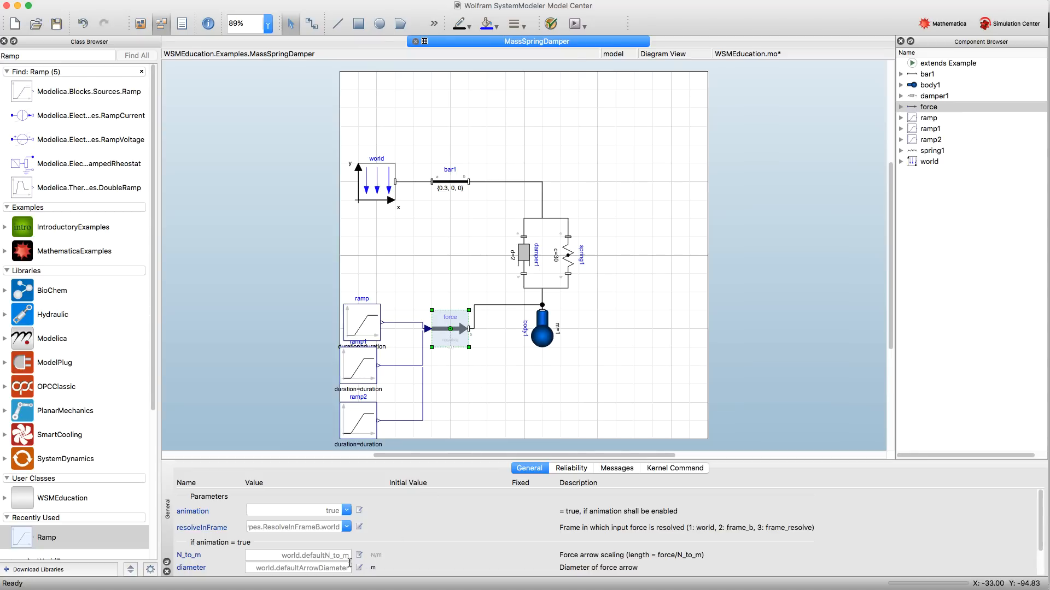
{"action": "left_click", "coordinate": [300, 558]}
{"action": "type", "text": "3"}
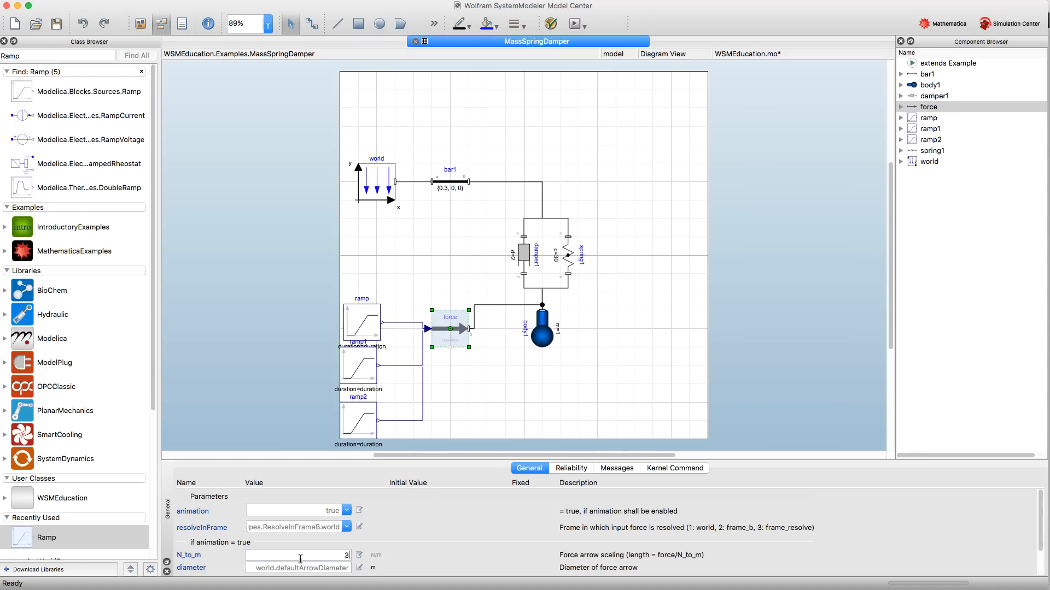
{"action": "left_click", "coordinate": [451, 381]}
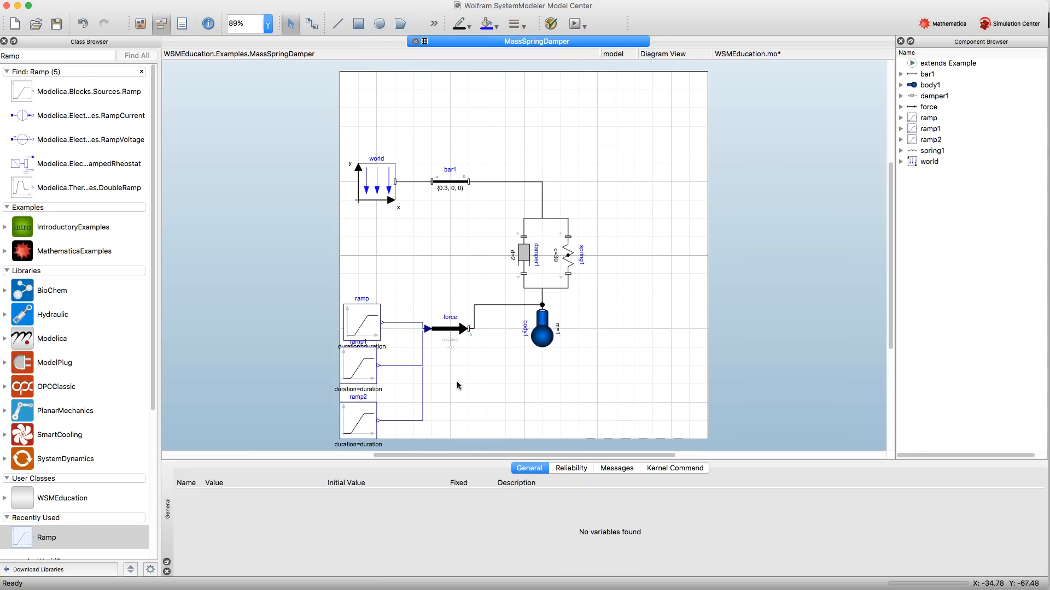
{"action": "left_click", "coordinate": [364, 326]}
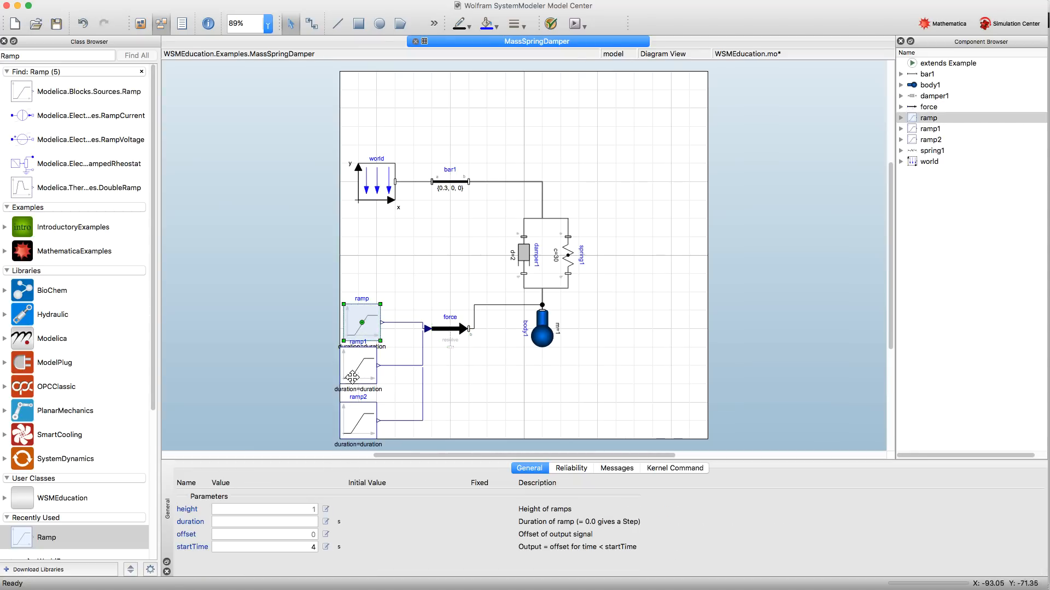
{"action": "left_click", "coordinate": [303, 521]}
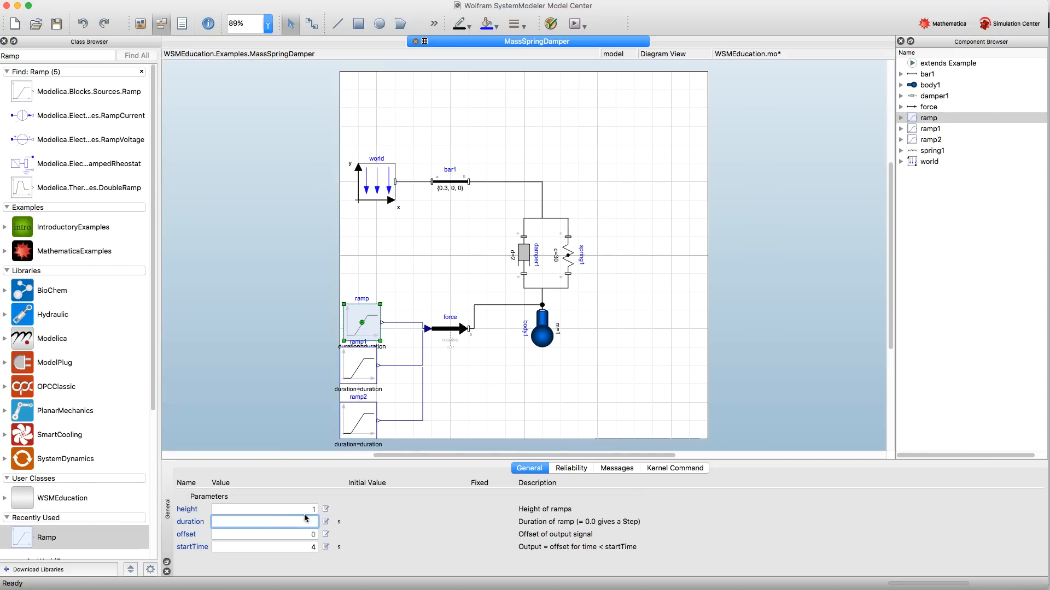
{"action": "left_click", "coordinate": [305, 511]}
{"action": "left_click", "coordinate": [288, 521]}
{"action": "left_click", "coordinate": [306, 509]}
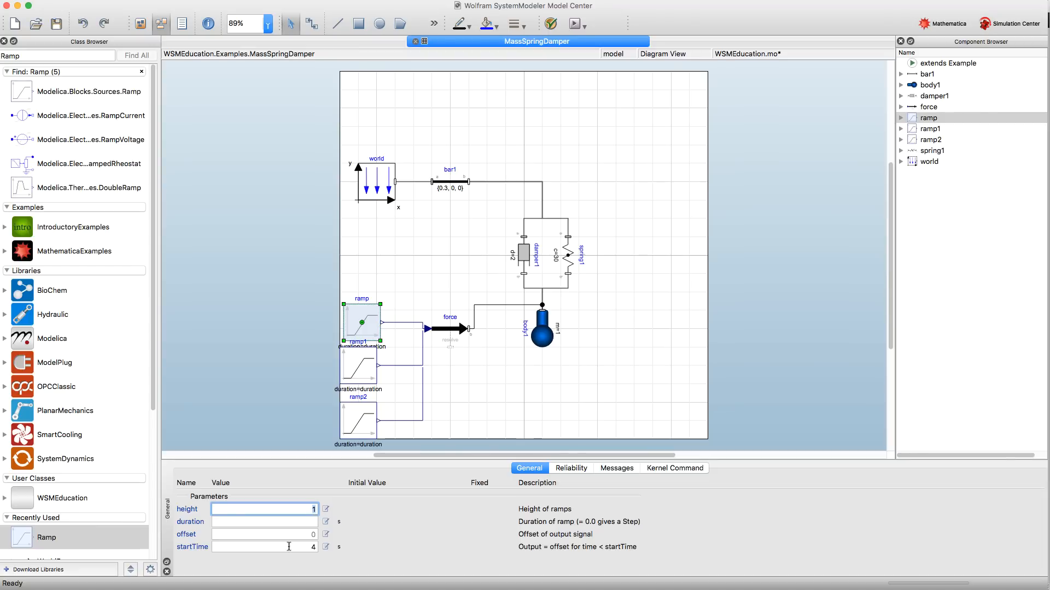
{"action": "left_click", "coordinate": [359, 418]}
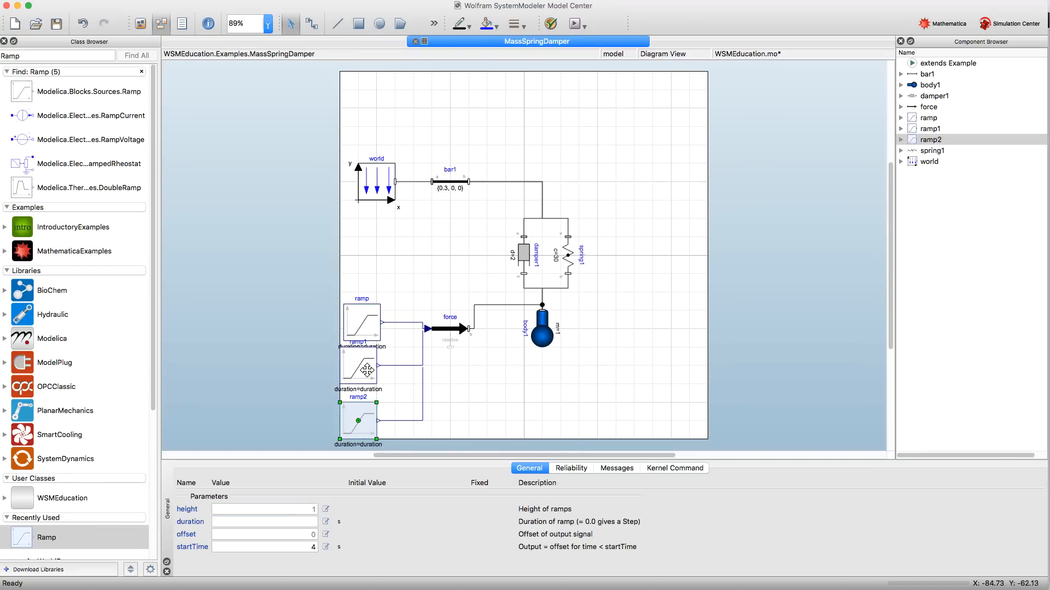
- Set the height of the ramp1 block to -4
{"action": "left_click", "coordinate": [367, 371]}
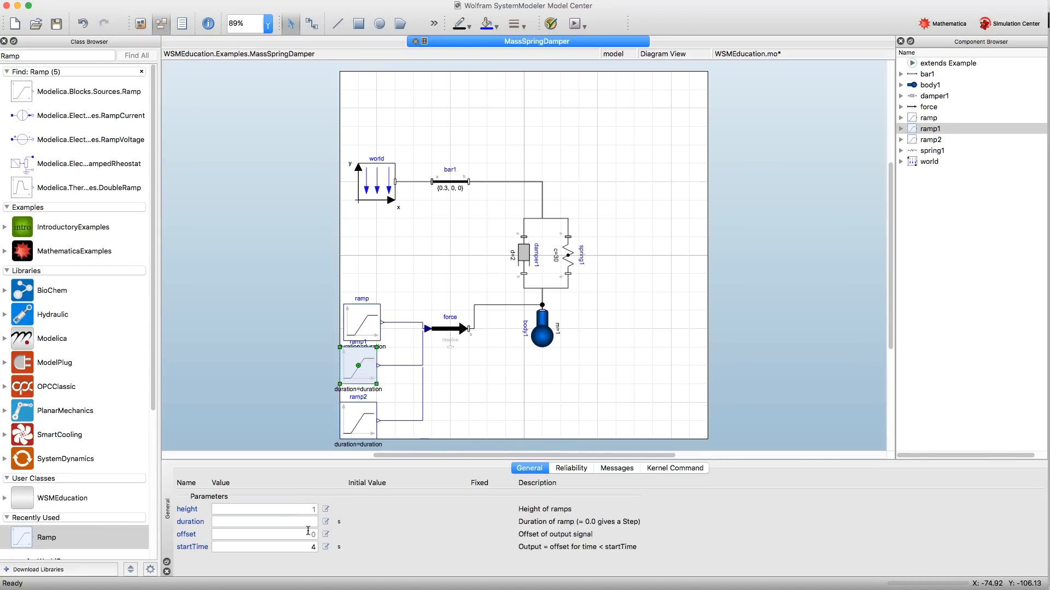
{"action": "left_click", "coordinate": [285, 525]}
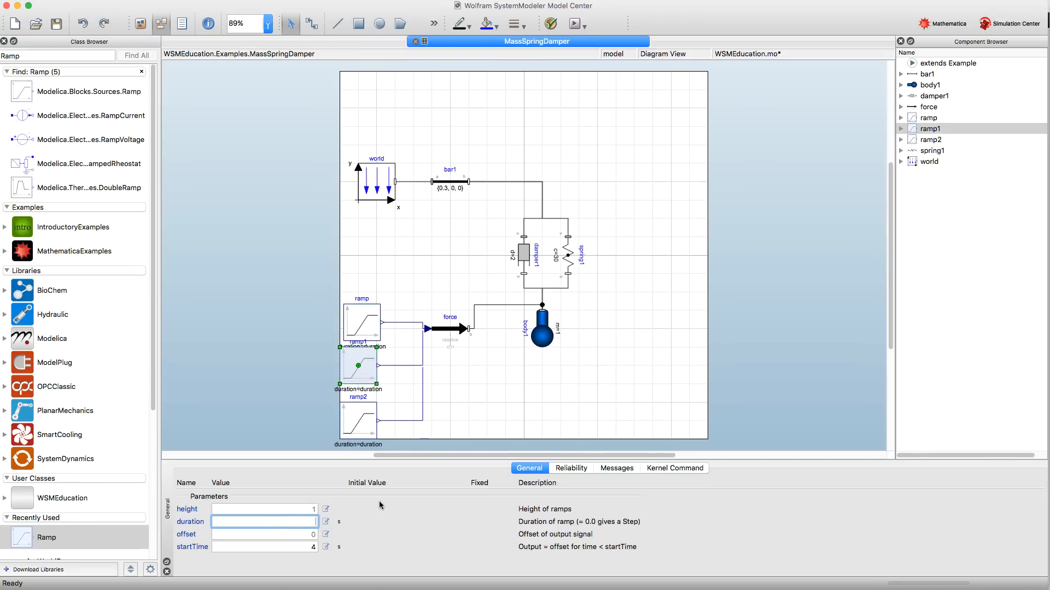
{"action": "left_click", "coordinate": [291, 510]}
{"action": "type", "text": "-4"}
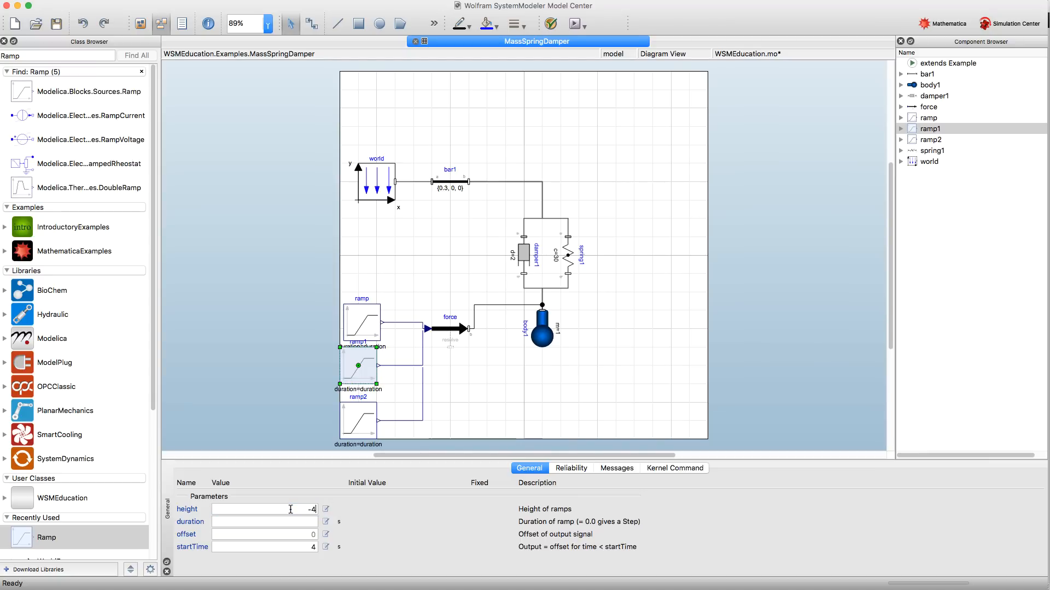
- Set the duration of all three ramp blocks together to 5 s
{"action": "left_click", "coordinate": [362, 320]}
{"action": "left_click", "coordinate": [358, 366], "text": "shift"}
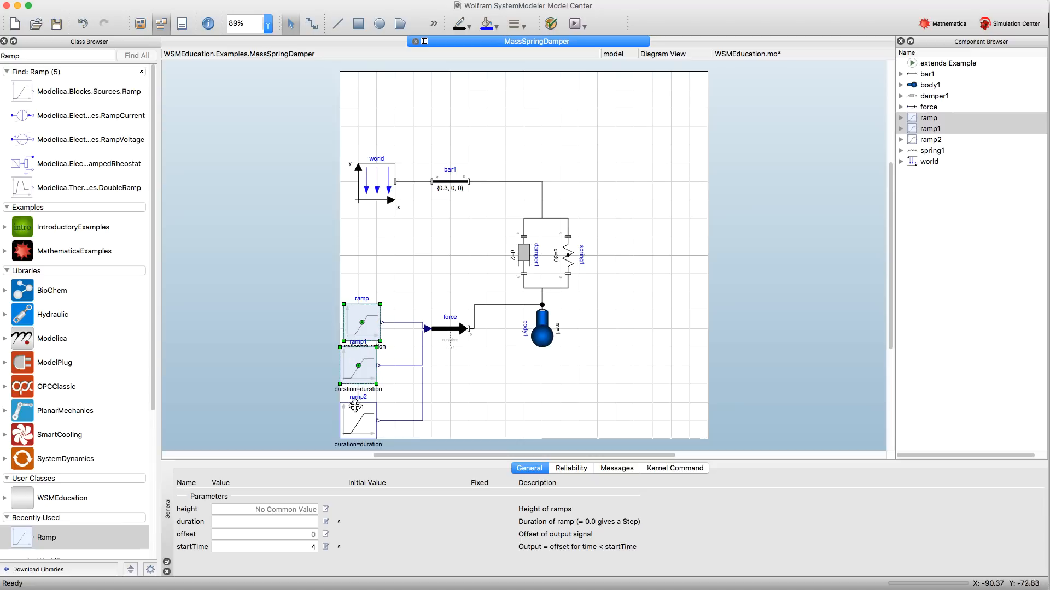
{"action": "left_click", "coordinate": [359, 417], "text": "shift"}
{"action": "left_click", "coordinate": [297, 522]}
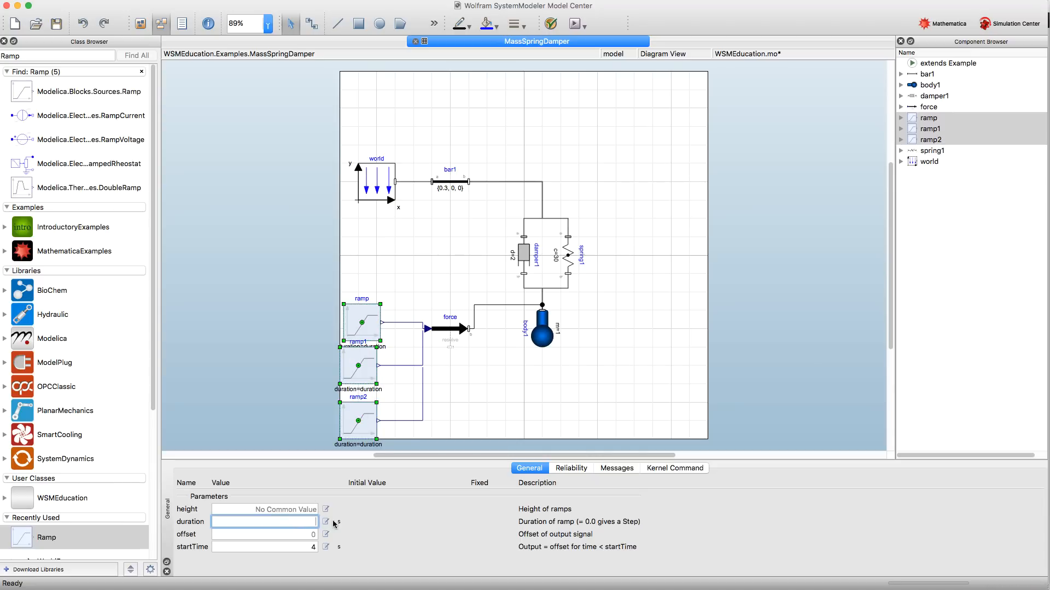
{"action": "type", "text": "5"}
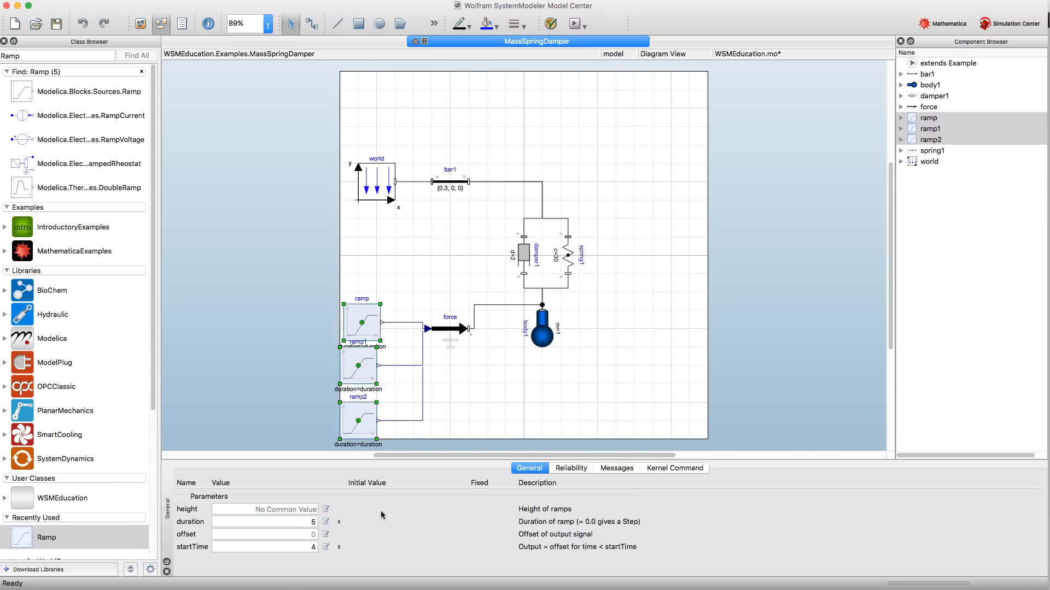
{"action": "left_click", "coordinate": [532, 353]}
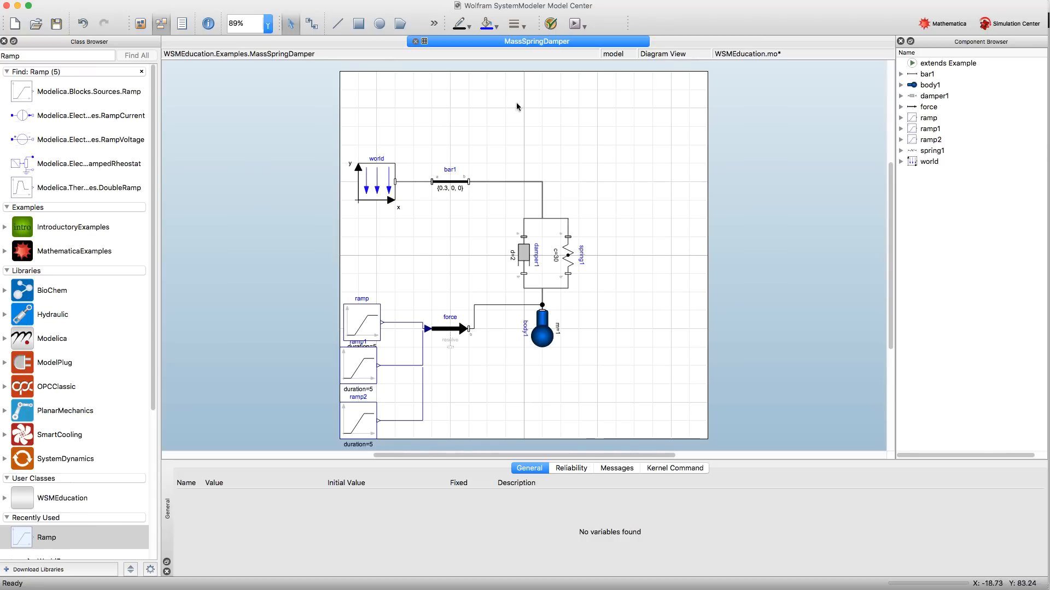
- Simulate the MassSpringDamper model and play its 3D animation in an enlarged window
{"action": "left_click", "coordinate": [577, 25]}
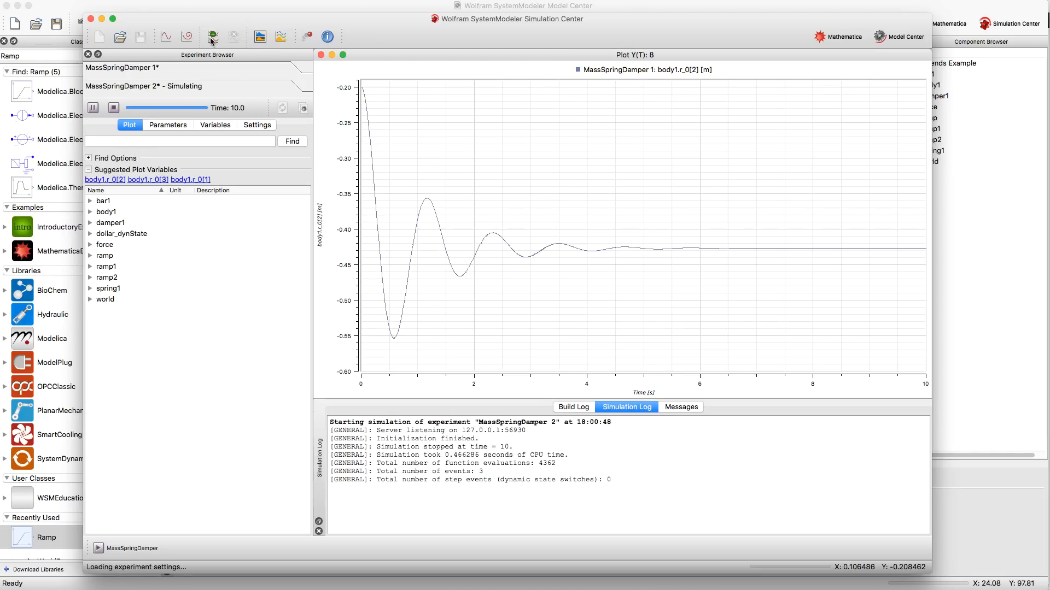
{"action": "left_click", "coordinate": [307, 36]}
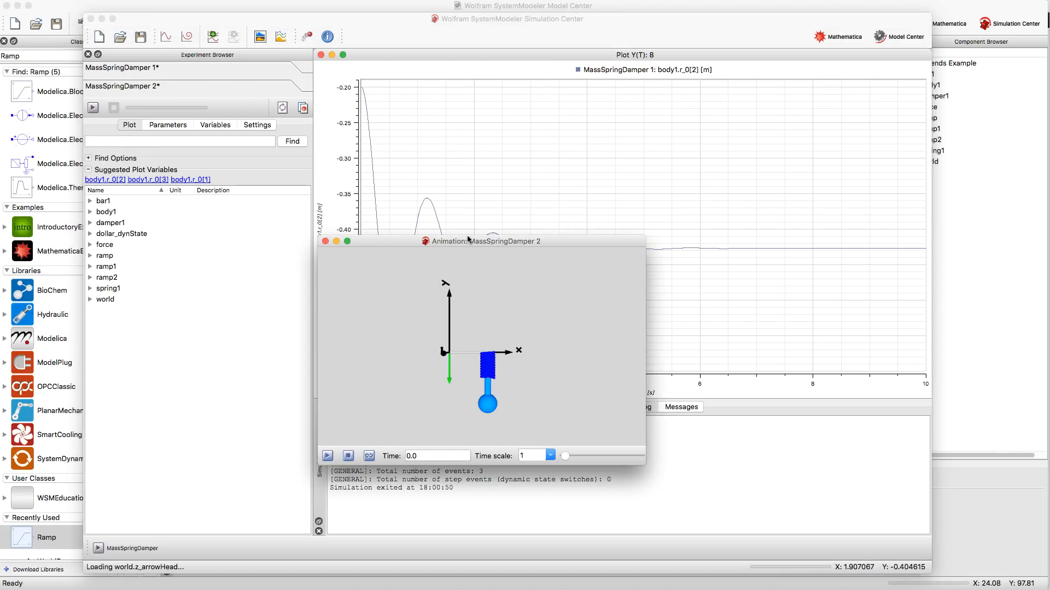
{"action": "left_click_drag", "start_coordinate": [468, 239], "coordinate": [463, 57]}
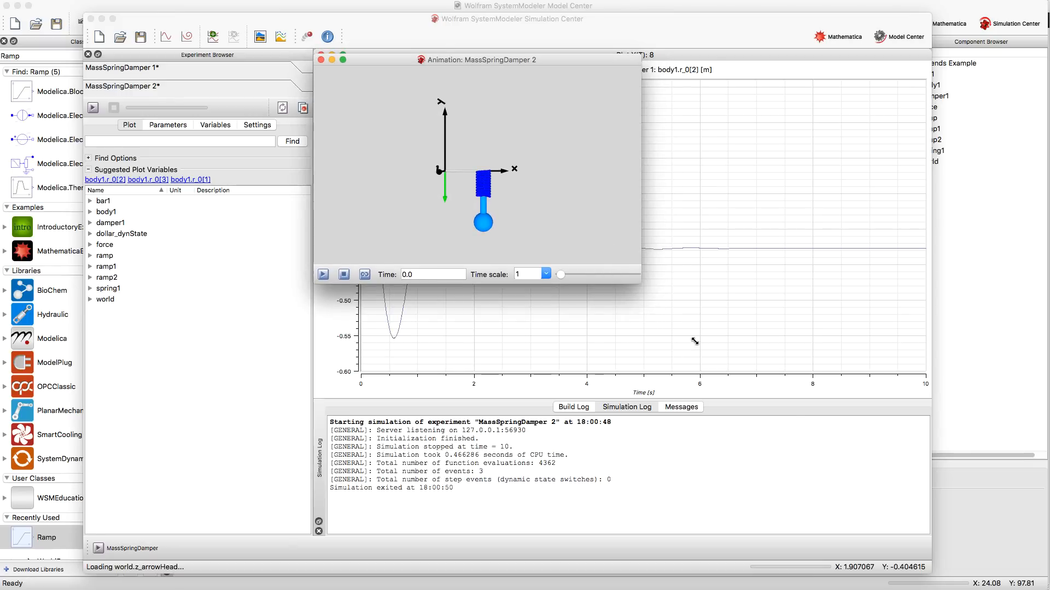
{"action": "left_click_drag", "start_coordinate": [822, 454], "coordinate": [851, 501]}
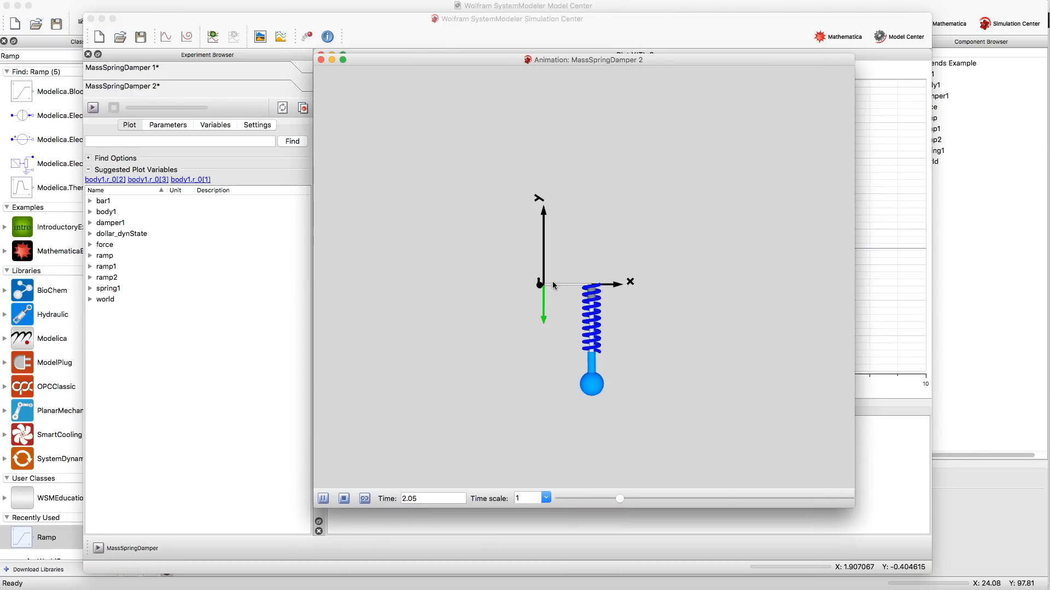
{"action": "left_click_drag", "start_coordinate": [523, 303], "coordinate": [467, 308]}
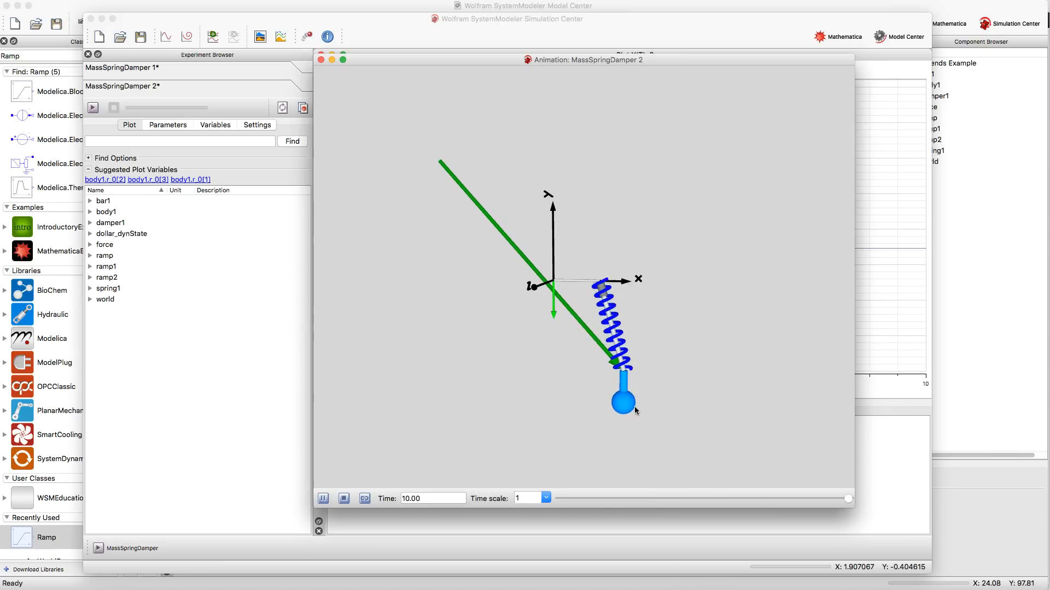
- Trace the path of body1.sphere in the animation and reset the playback to its start
{"action": "right_click", "coordinate": [627, 407]}
{"action": "mouse_move", "coordinate": [665, 428]}
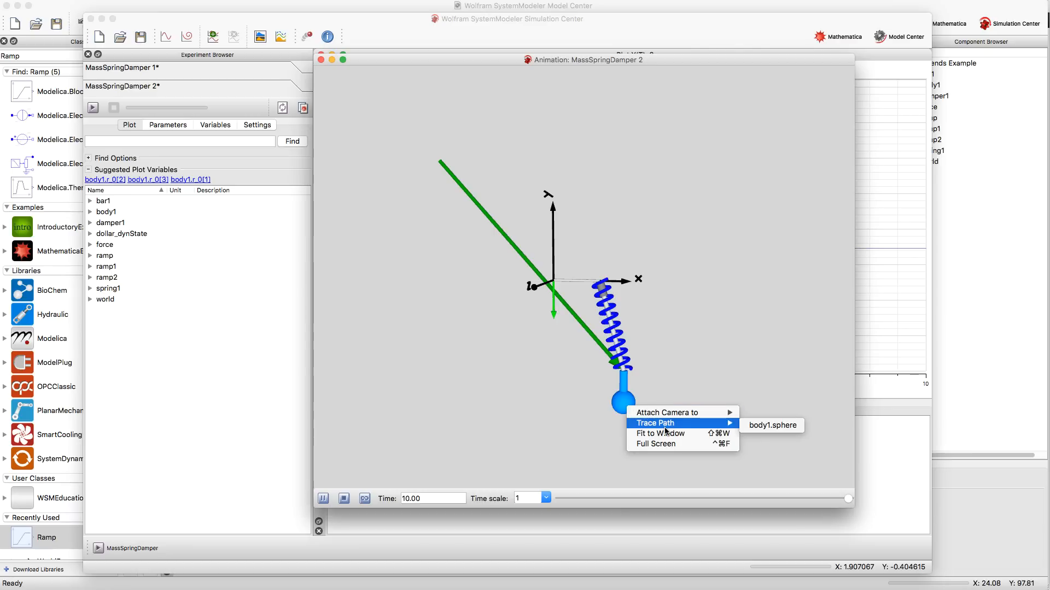
{"action": "left_click", "coordinate": [766, 425]}
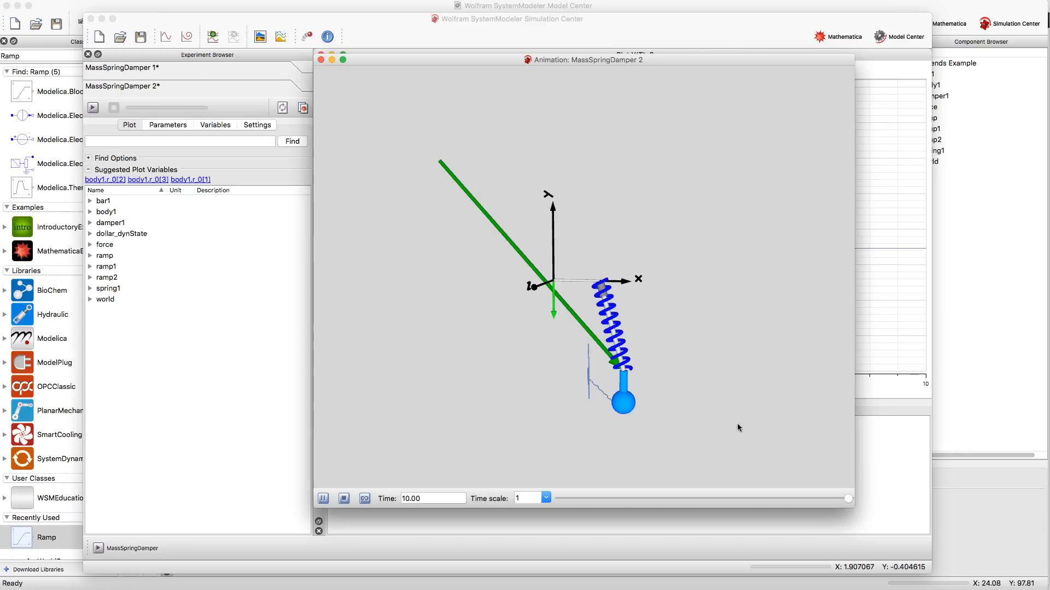
{"action": "left_click_drag", "start_coordinate": [513, 350], "coordinate": [558, 361]}
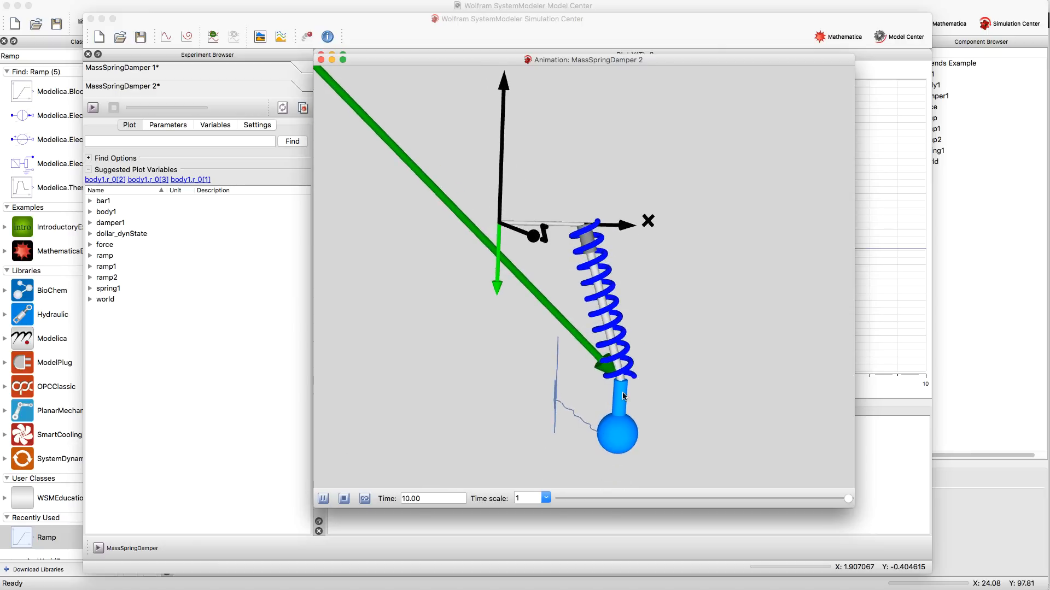
{"action": "left_click_drag", "start_coordinate": [624, 396], "coordinate": [448, 383]}
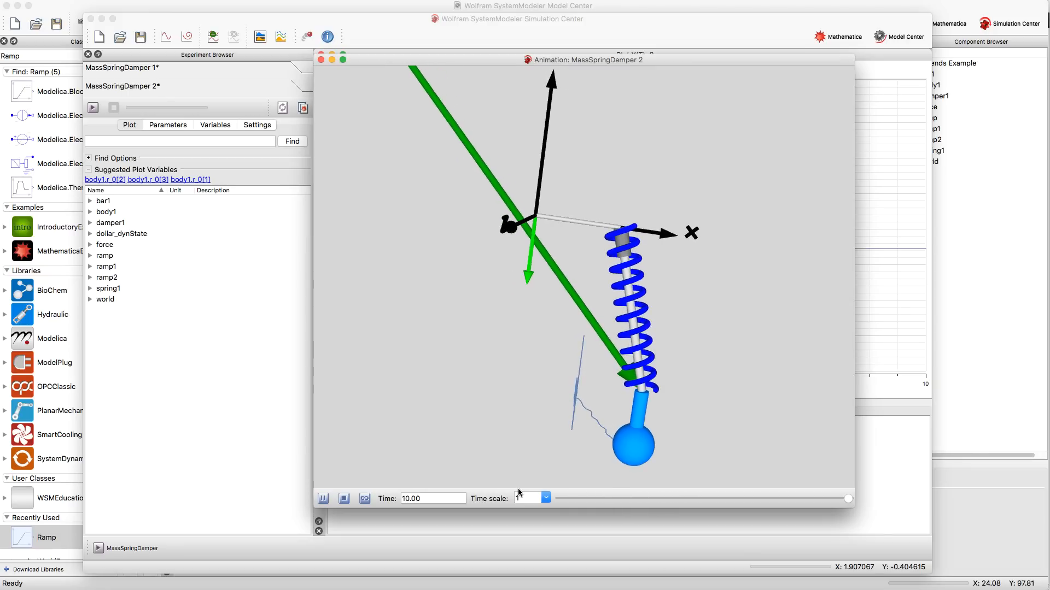
{"action": "left_click", "coordinate": [344, 499]}
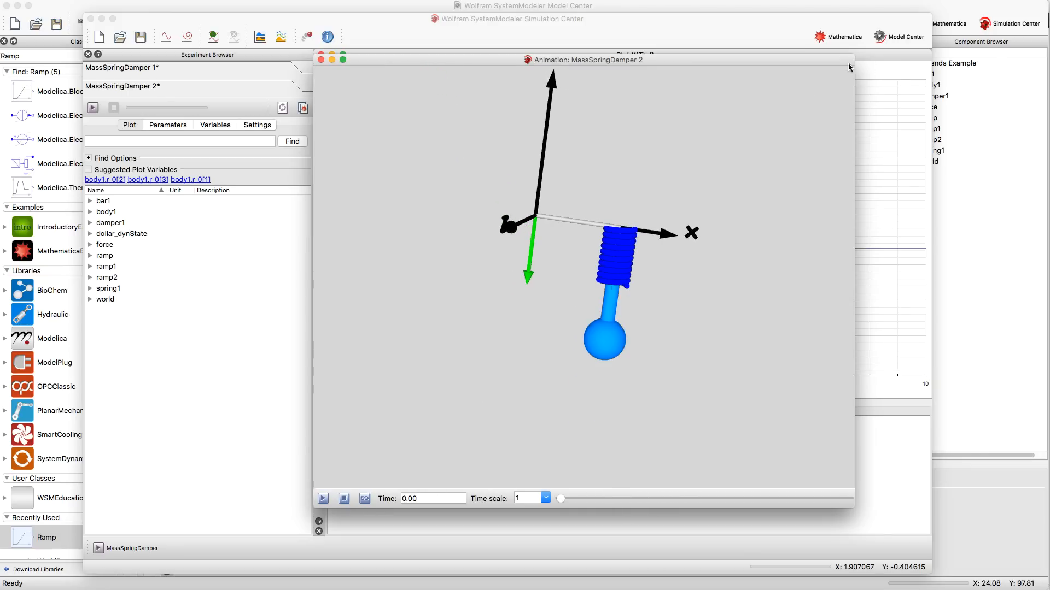
- Switch to Model Center and back to Simulation Center
{"action": "left_click", "coordinate": [899, 58]}
{"action": "left_click", "coordinate": [897, 37]}
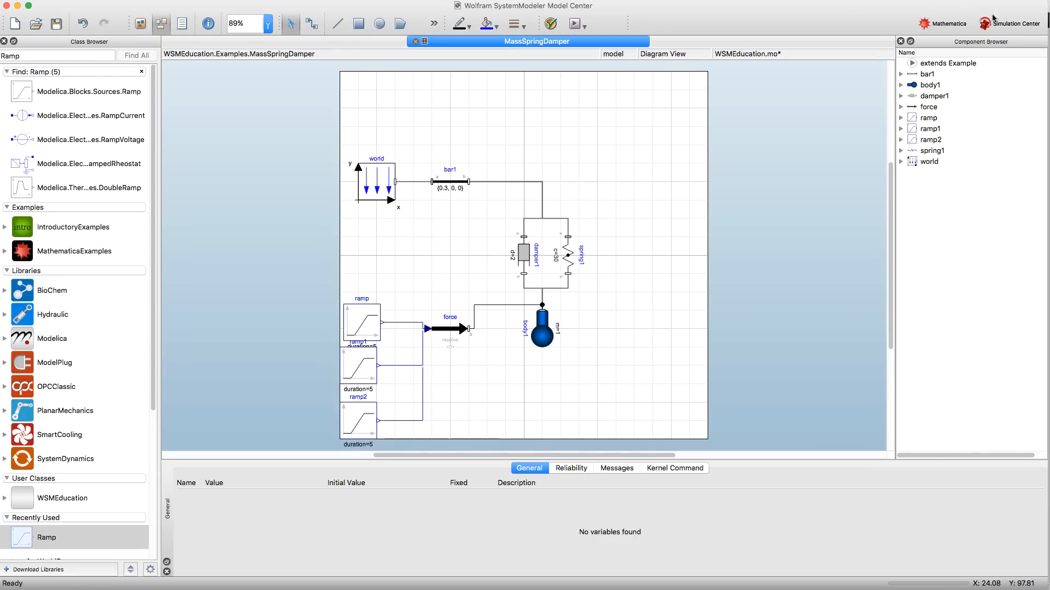
{"action": "key", "text": "super+Tab"}
{"action": "key", "text": "super+Tab"}
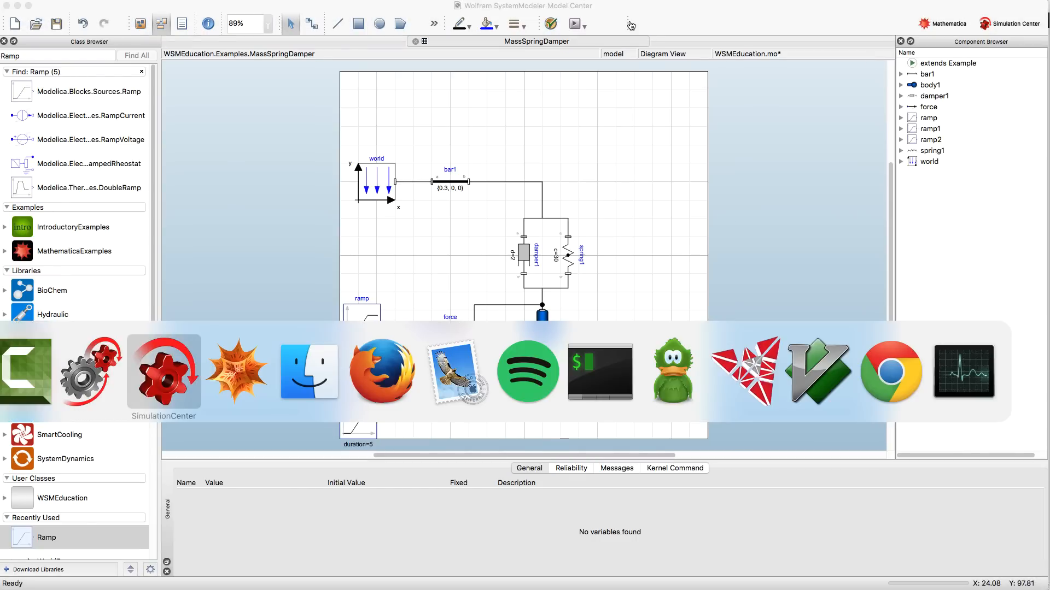